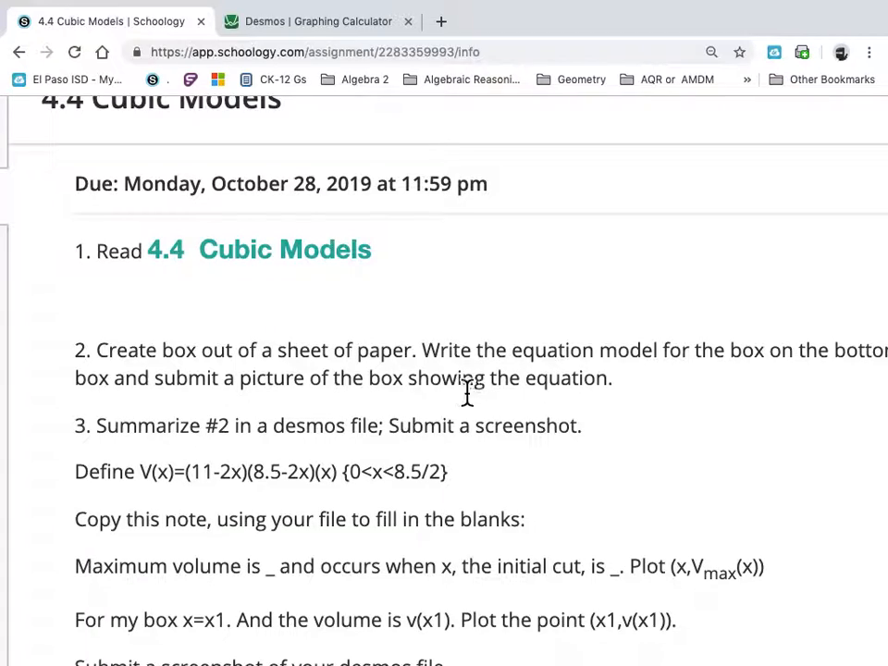
Copy the two fill-in note paragraphs about the maximum volume and "my box" from item 3 of the assignment
scroll(406, 359, down, 3)
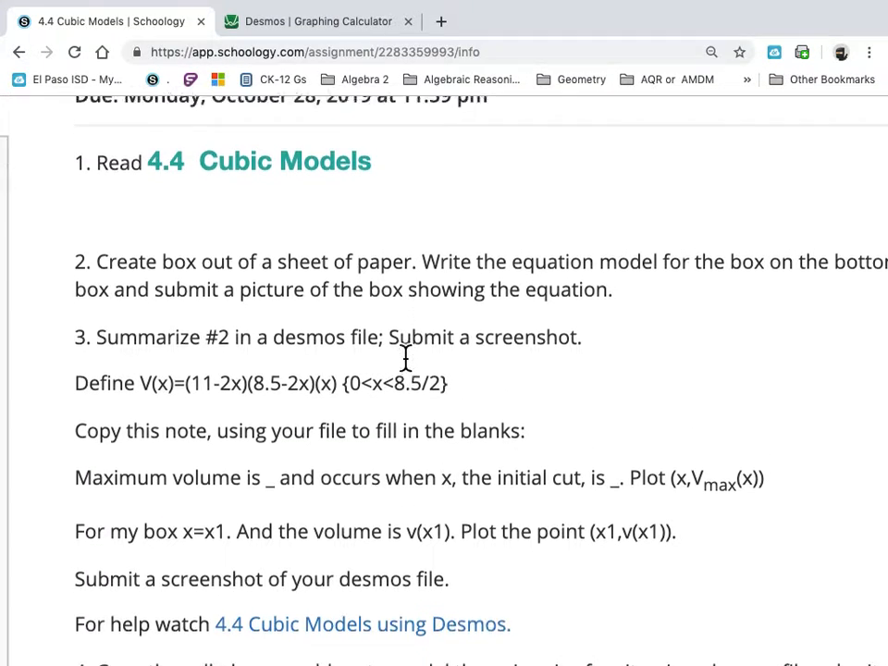
scroll(190, 388, down, 1)
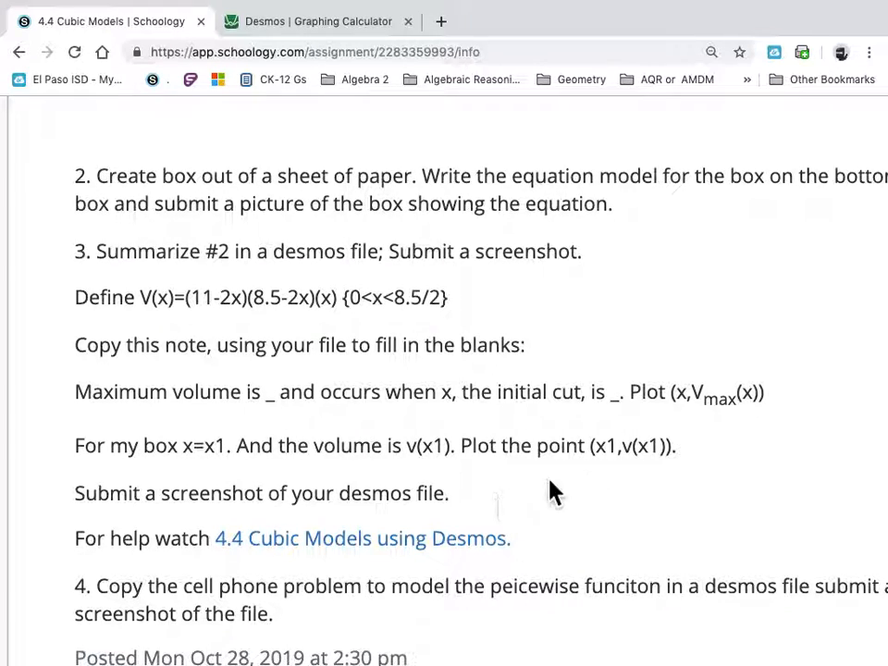
drag(680, 450, 79, 399)
key(super+c)
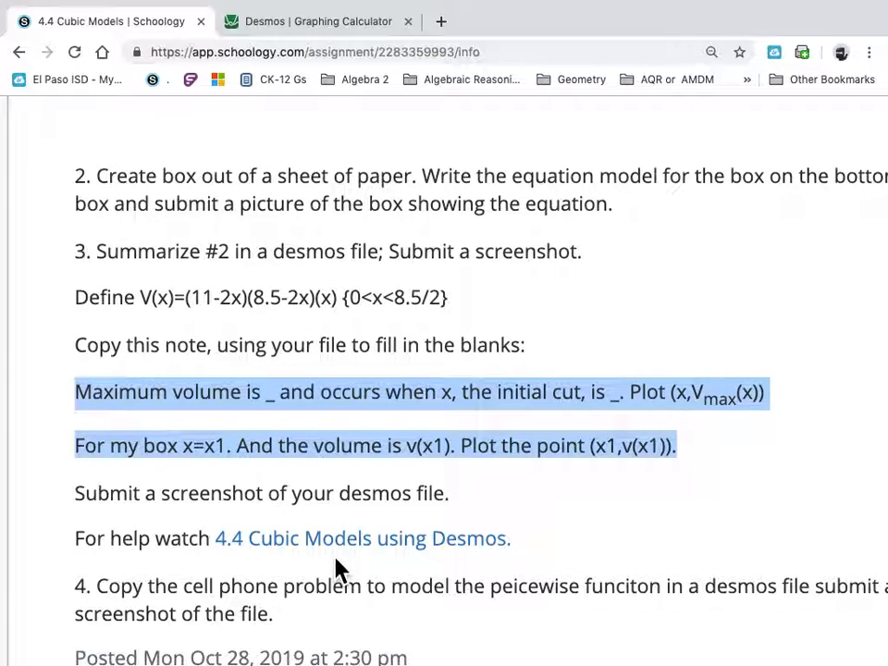
scroll(344, 475, down, 2)
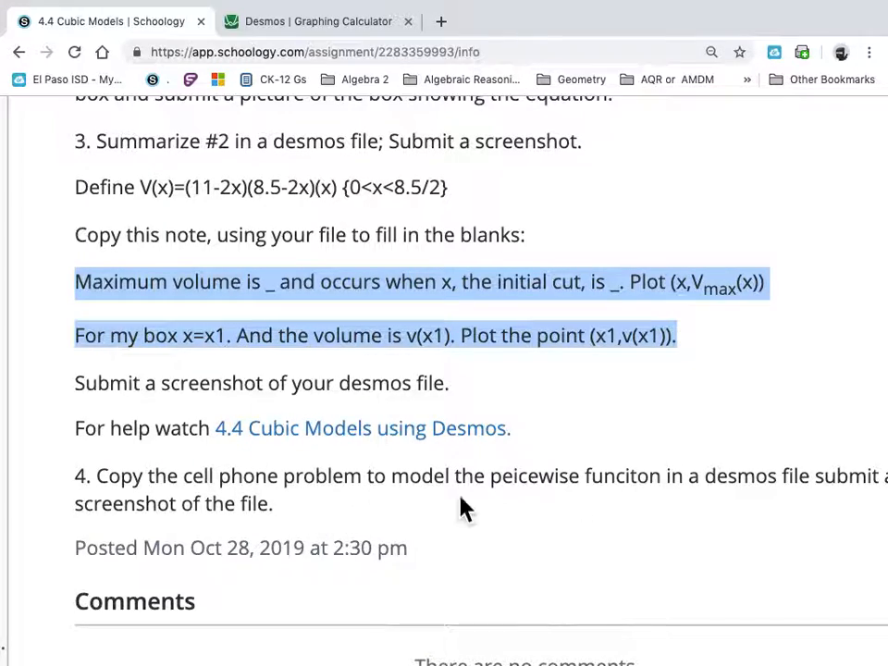
scroll(317, 453, up, 5)
scroll(323, 456, down, 3)
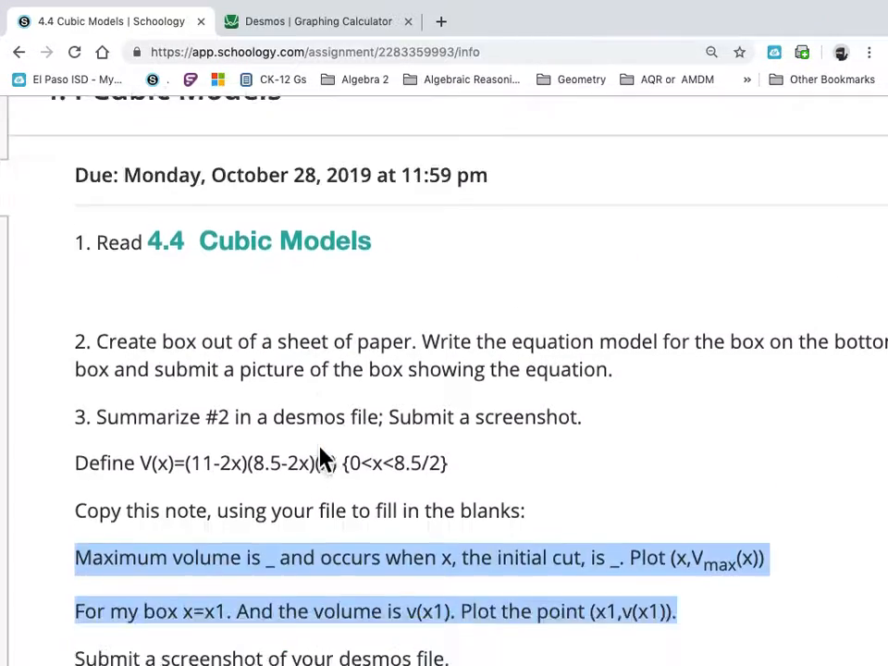
Switch to the Desmos graphing calculator and paste the copied text into a new note
click(309, 23)
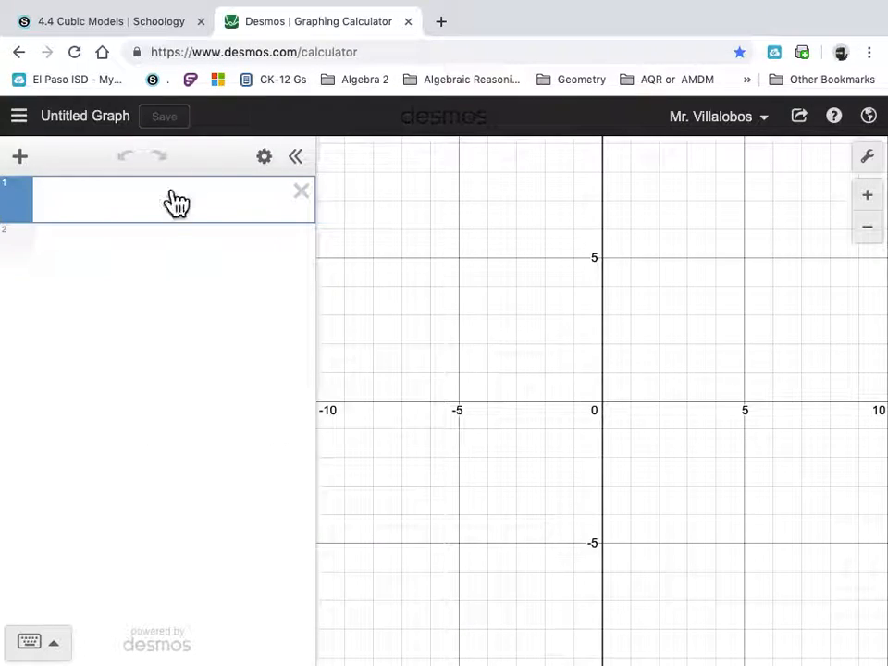
click(21, 156)
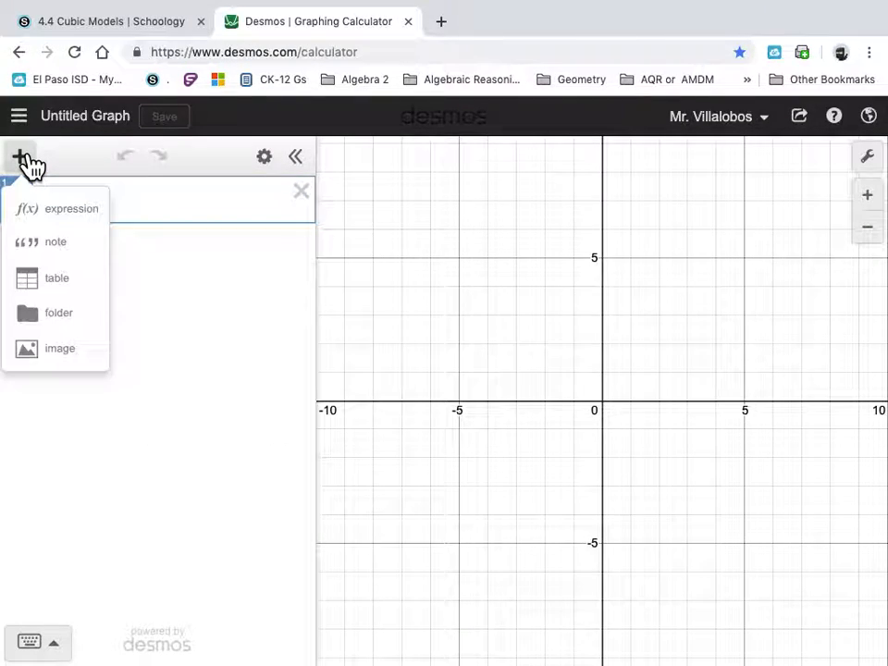
click(53, 246)
key(super+v)
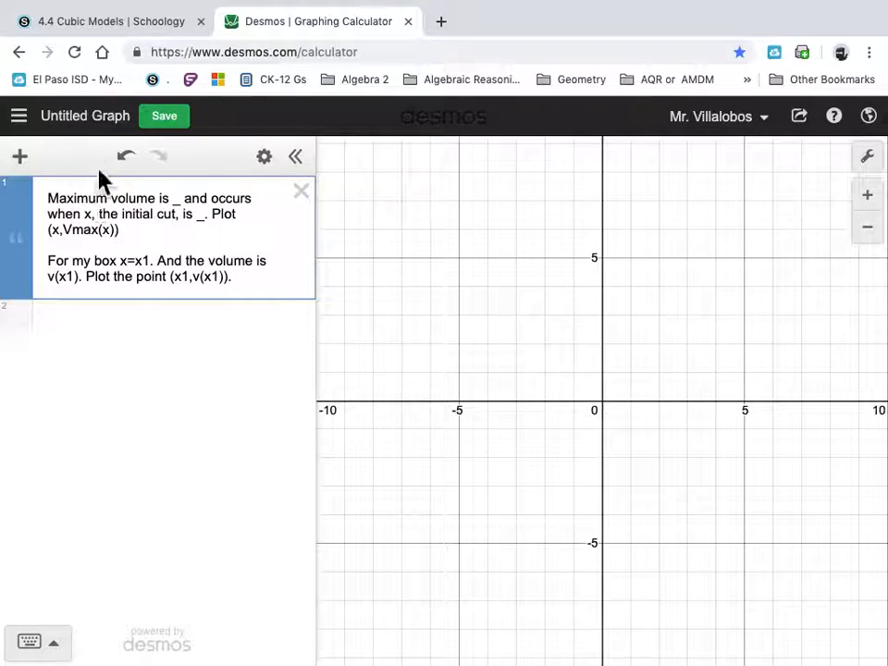
Save the graph with the title "4.4 Cubic Models 7th"
click(89, 119)
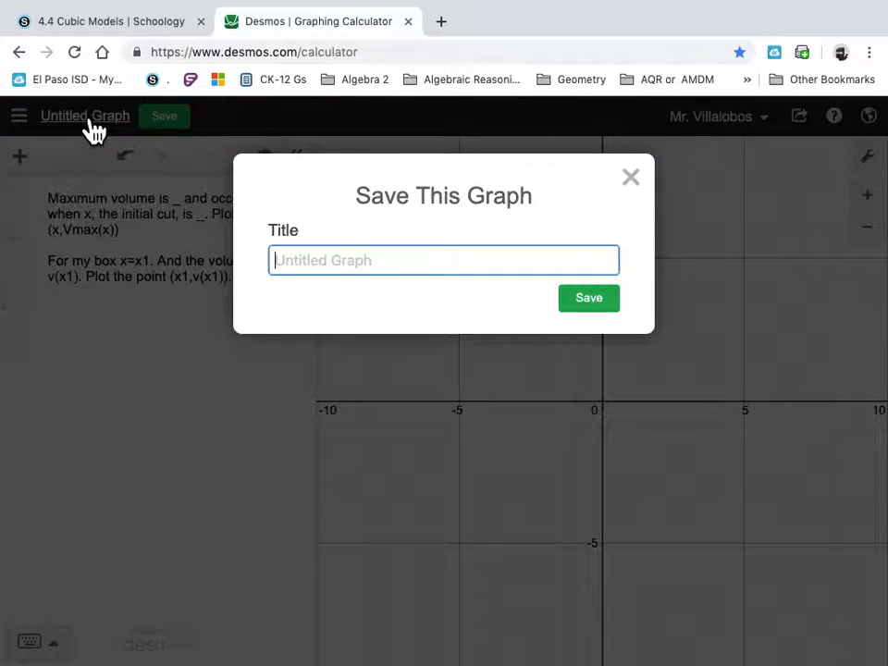
text(4.4 )
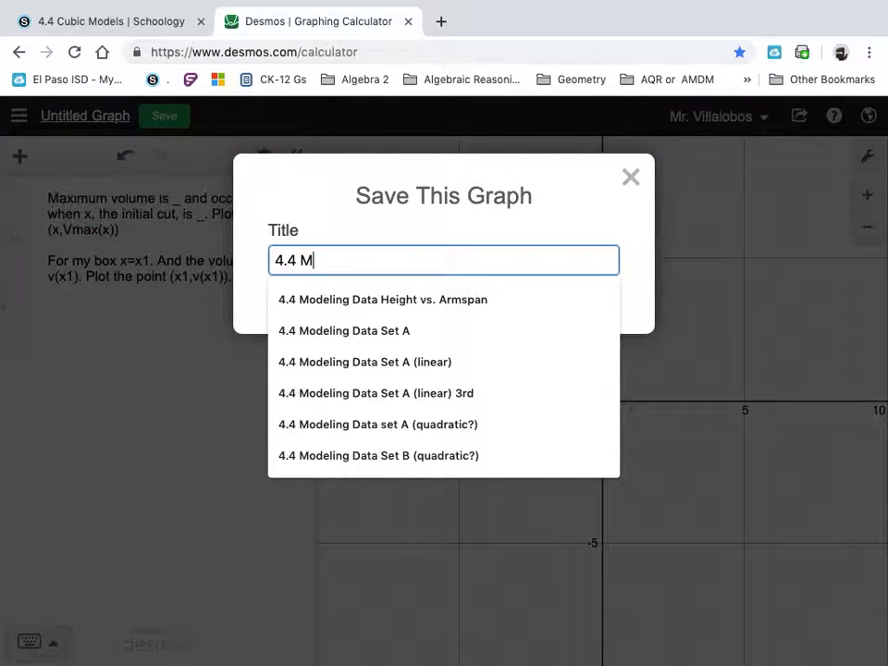
text(Cub)
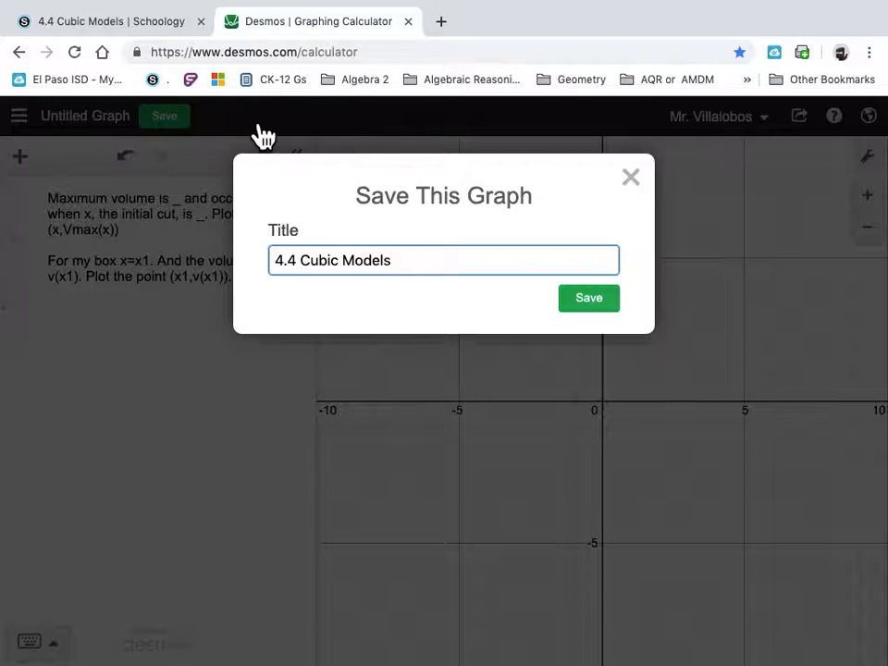
text(ic Models 7th)
click(591, 299)
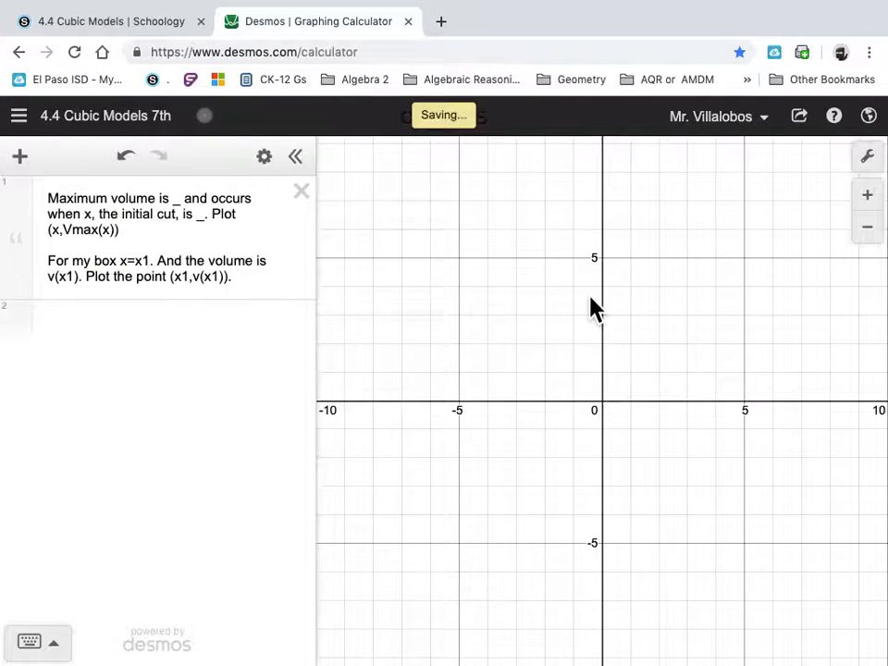
Define V(x)=(11-2x)(8.5-2x)(x) in a new expression below the note and widen the expression list to fit it
click(167, 328)
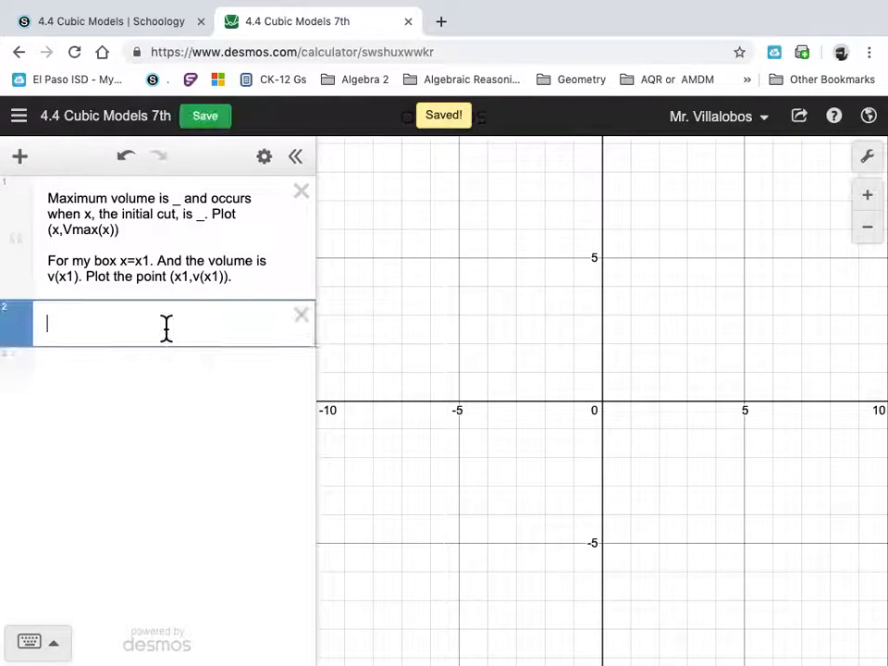
text(V)
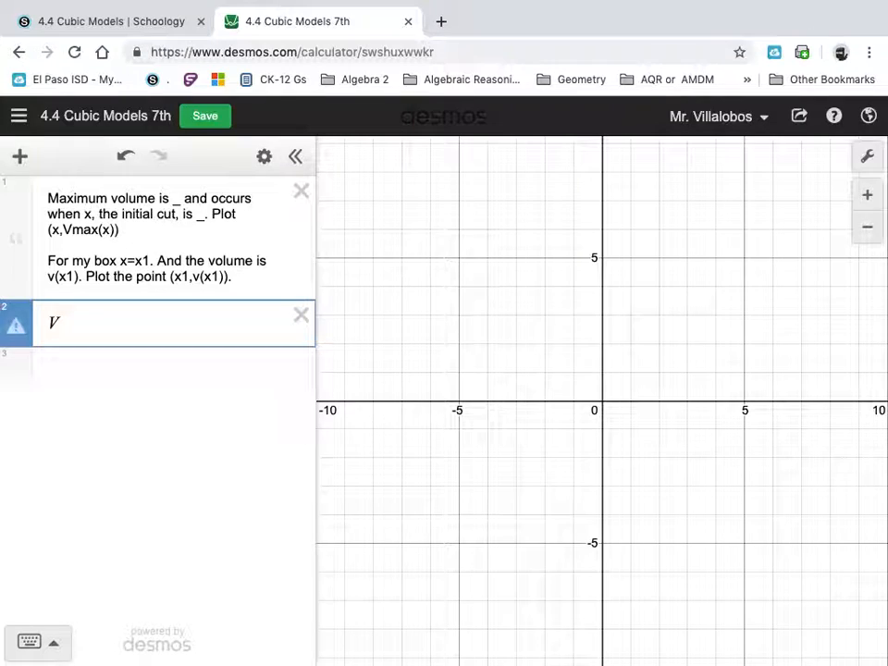
text((x)=)
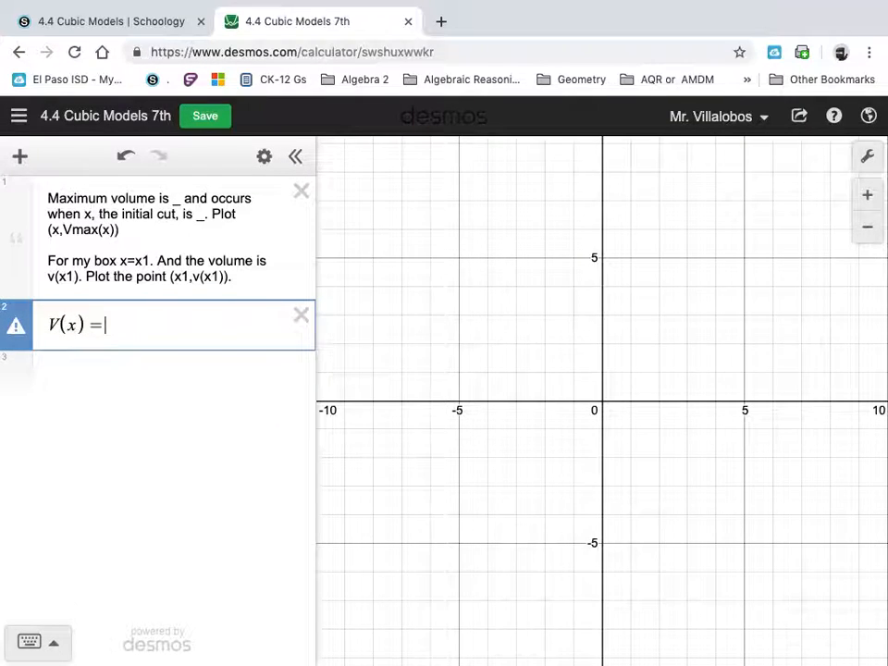
text(()
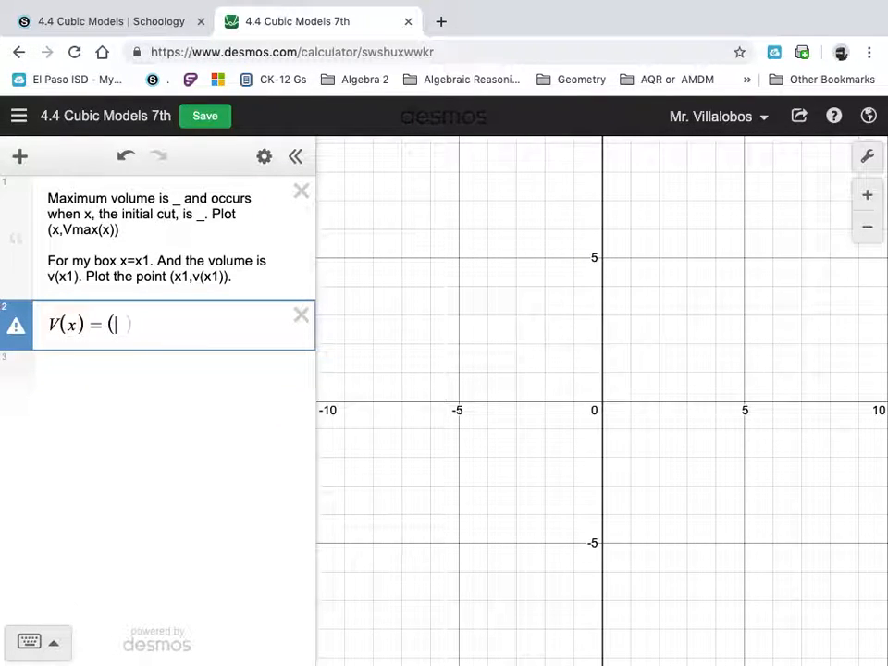
text(11-2)
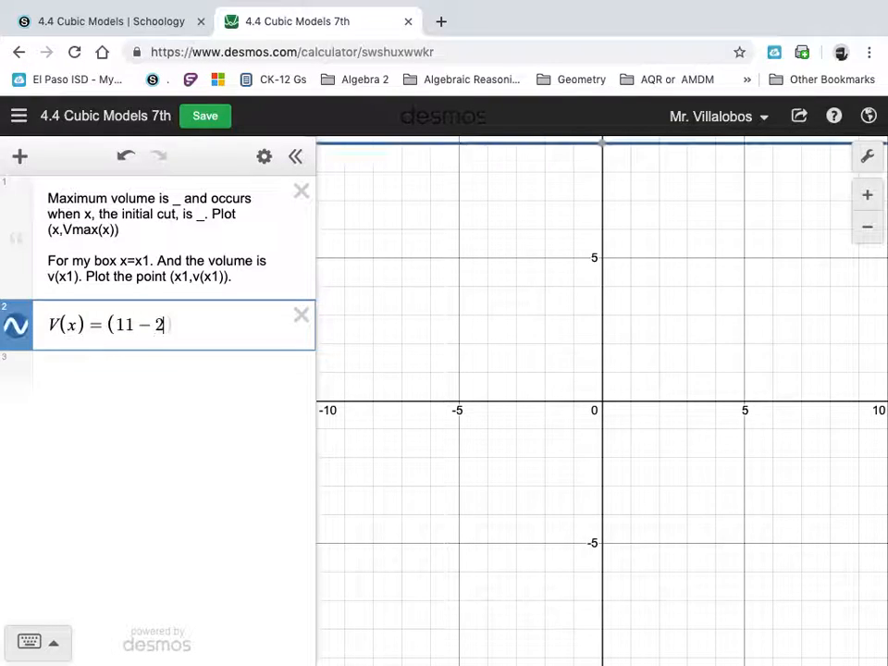
text(x(8.)
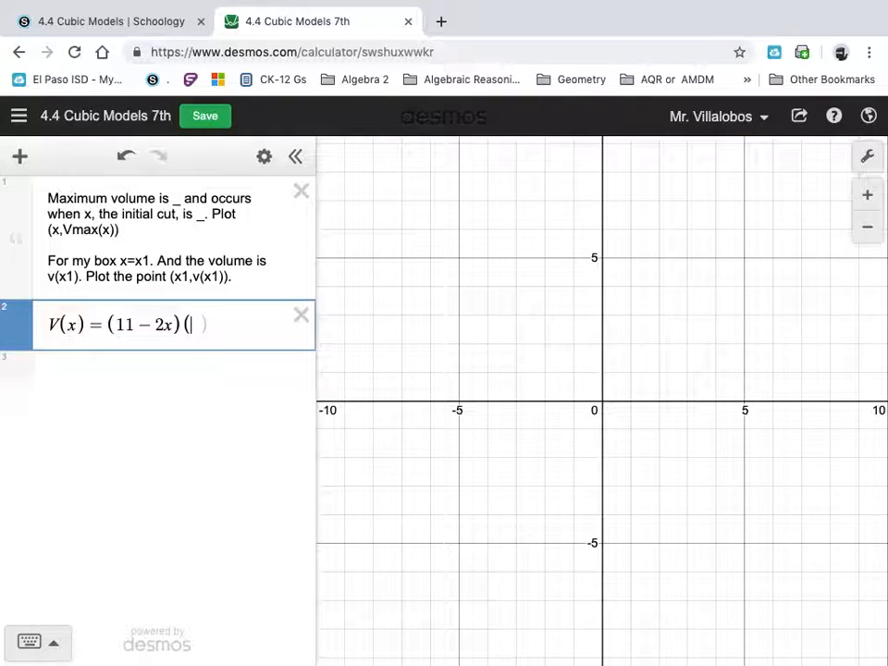
text(5-2x)
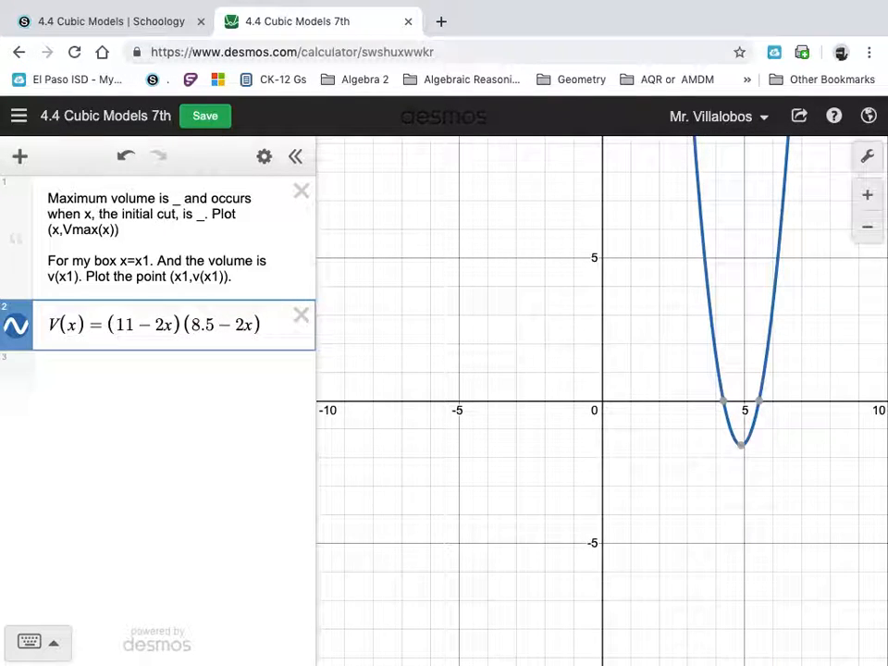
text((x)
key(Return)
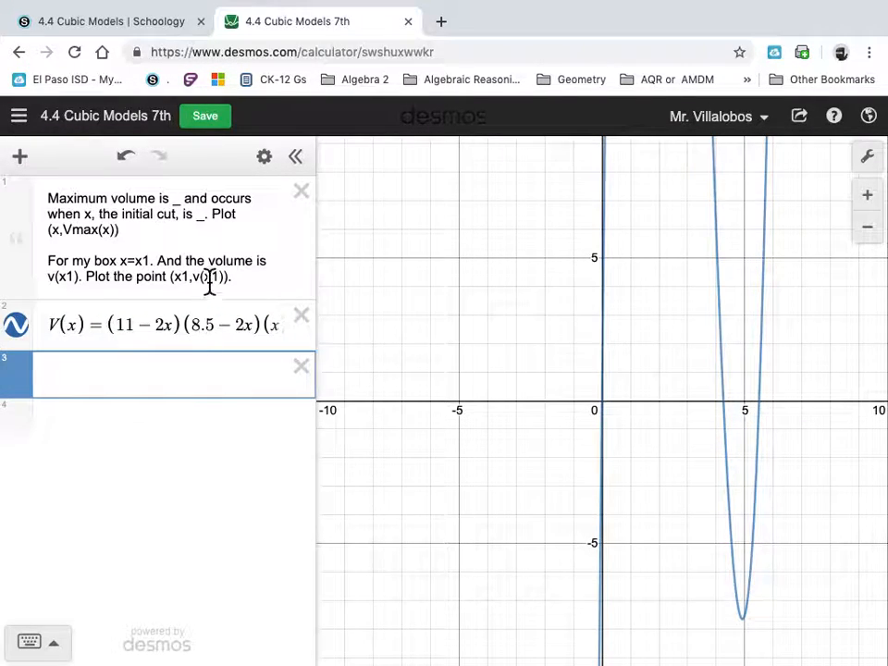
drag(325, 205, 356, 208)
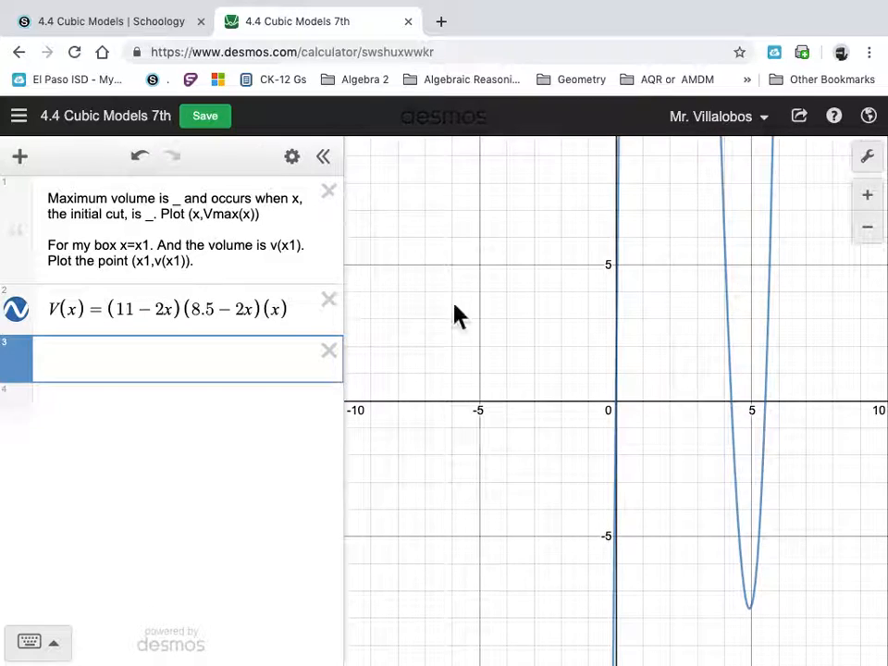
Check the coordinates of the curve's middle x-intercept and of its local maximum on the graph
scroll(508, 390, down, 6)
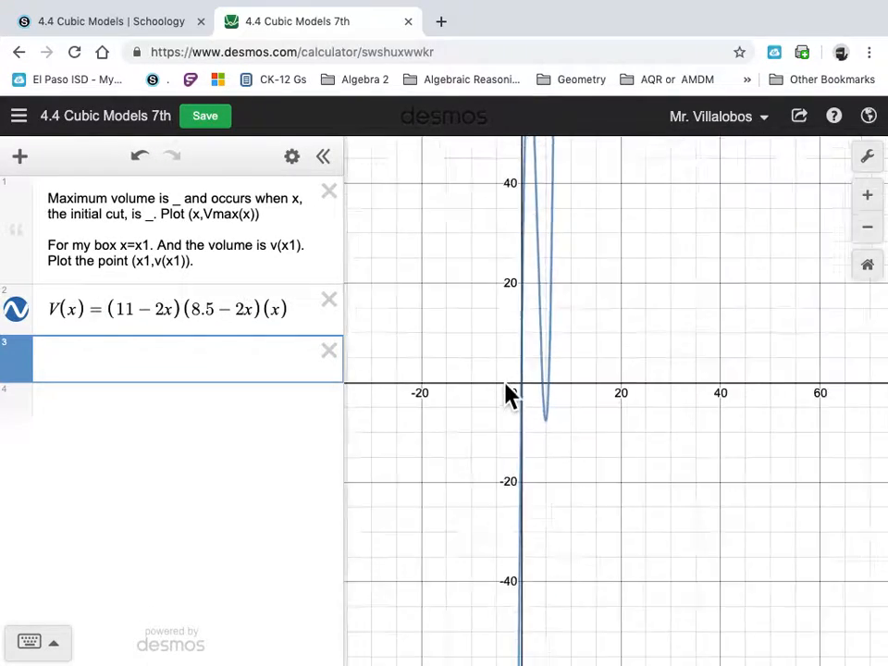
drag(616, 440, 712, 491)
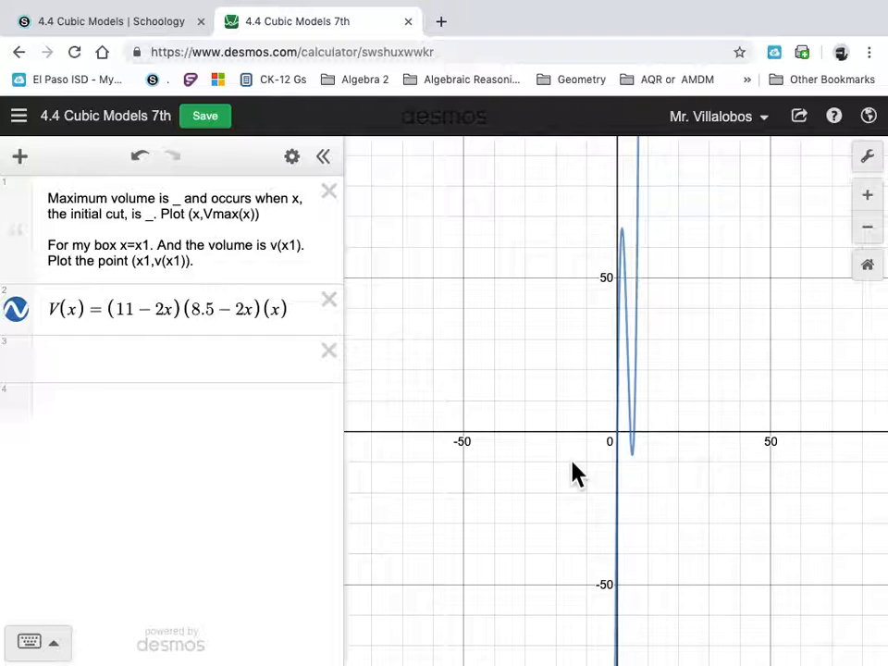
click(633, 442)
click(633, 439)
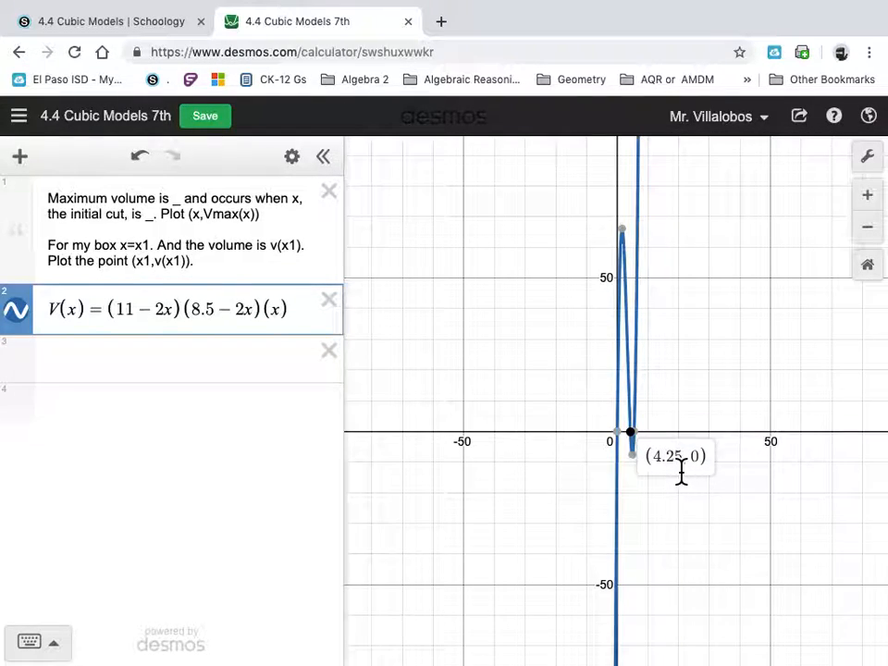
click(243, 367)
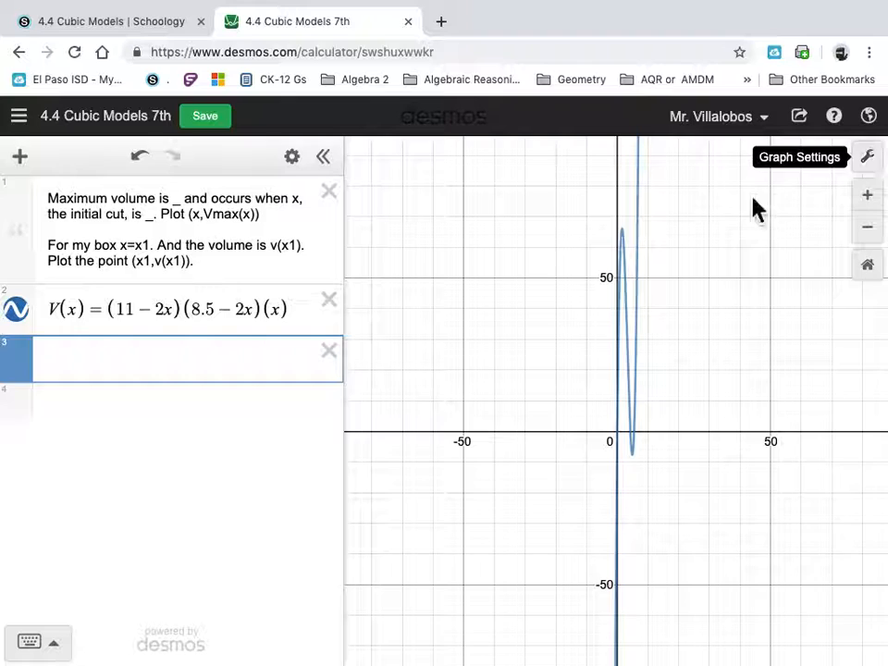
click(628, 245)
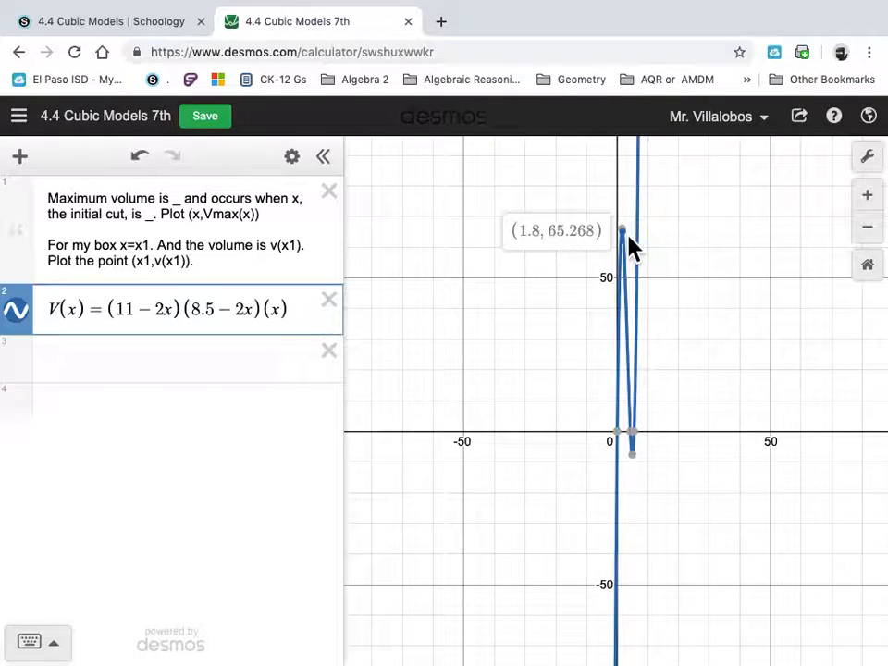
click(632, 243)
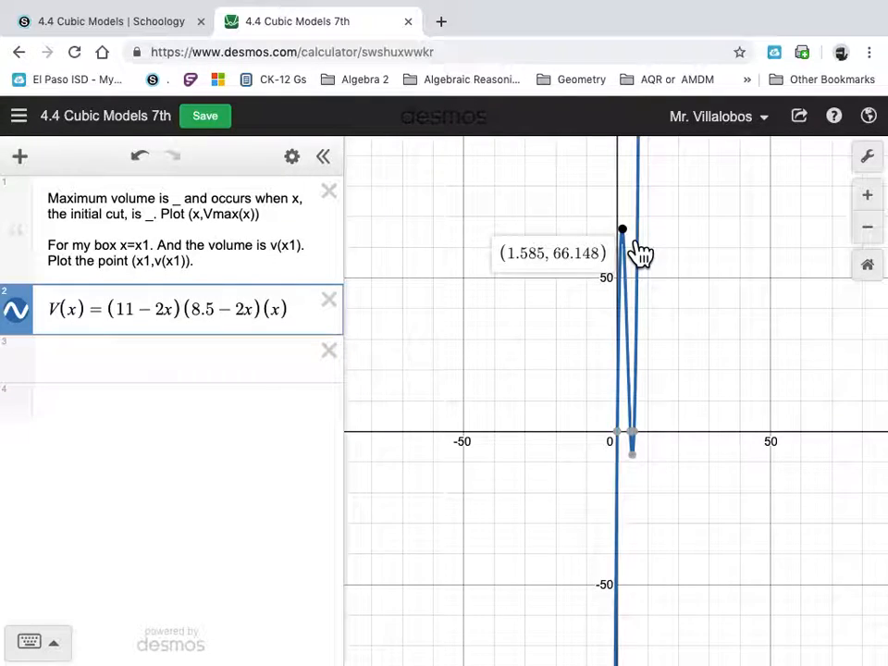
Set the graph's x-axis range from -5 to 10
click(870, 166)
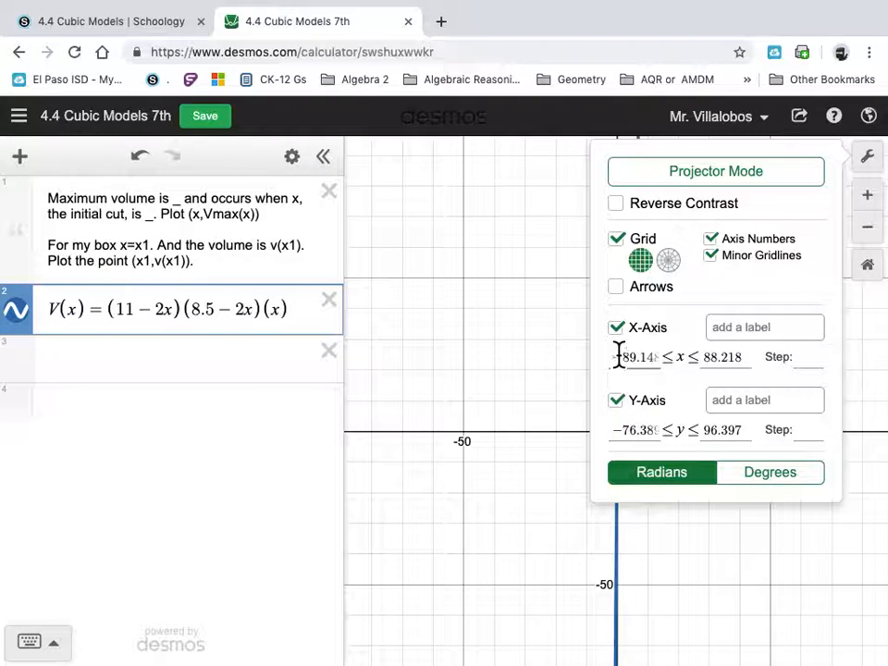
drag(618, 359, 685, 365)
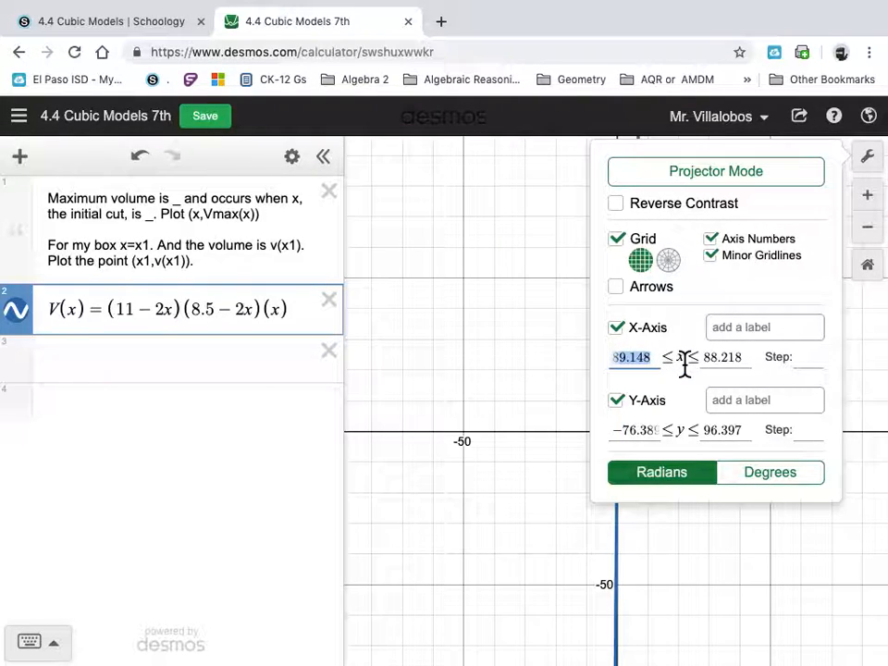
key(BackSpace)
key(BackSpace)
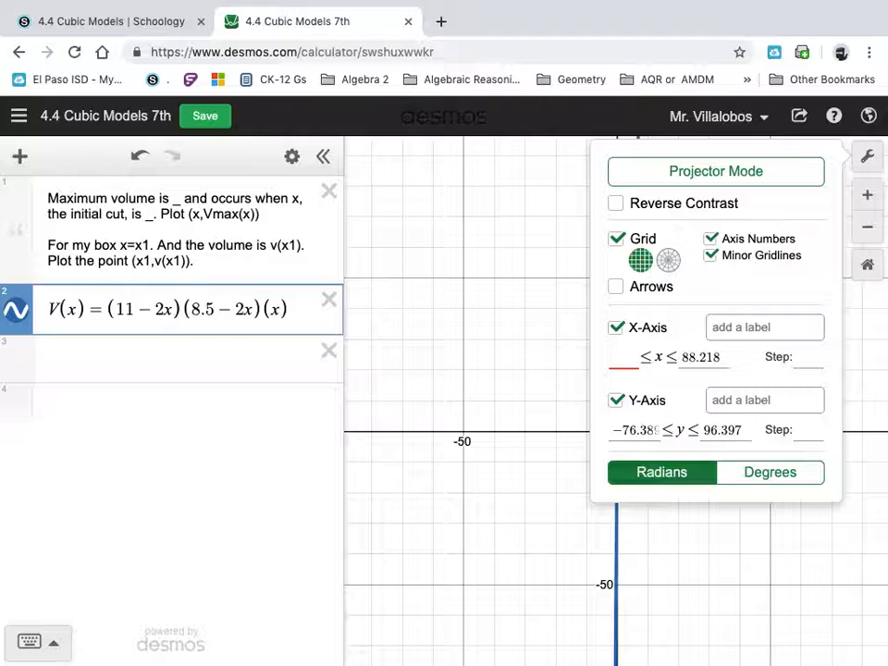
text(-5)
key(Tab)
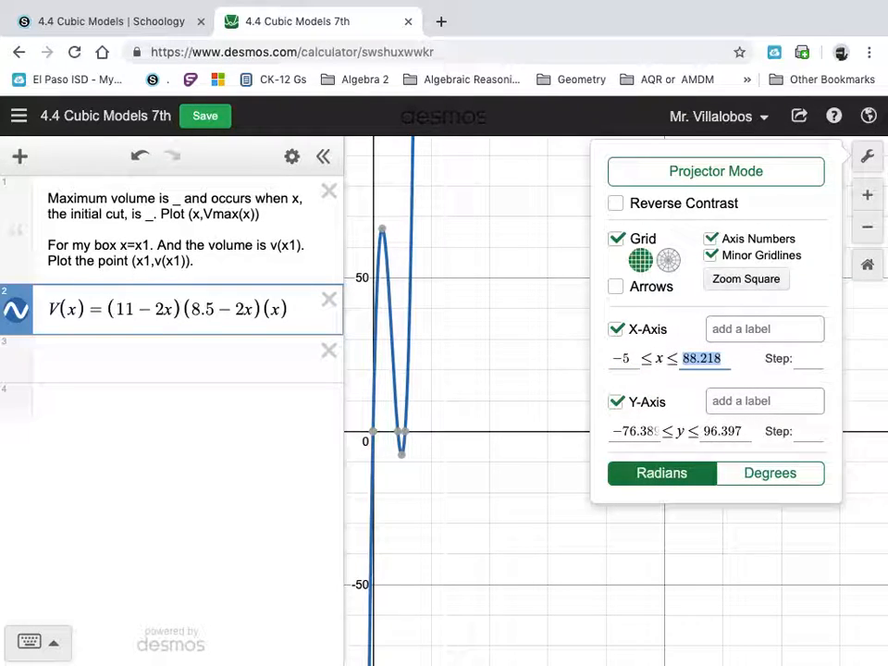
text(10)
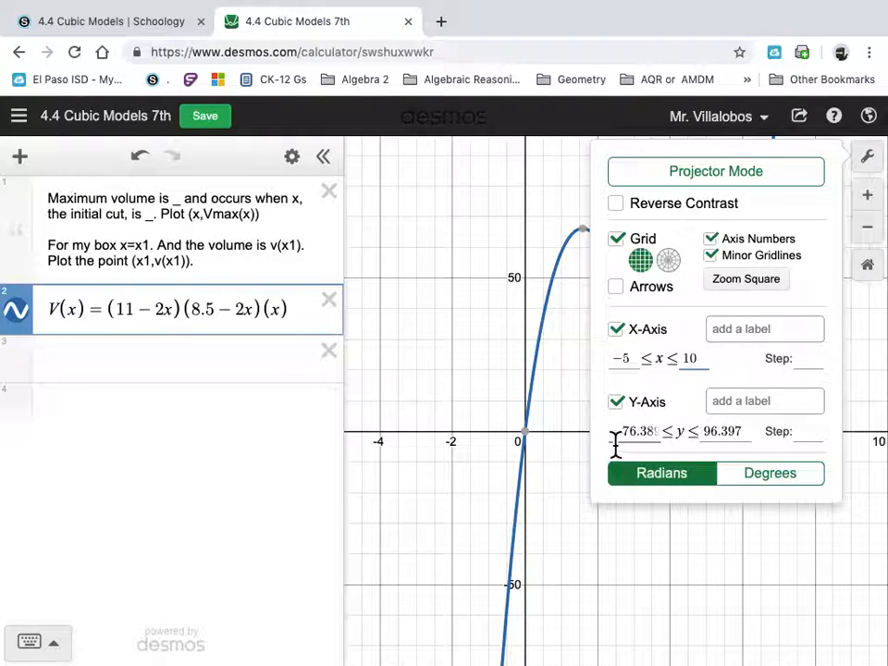
click(416, 385)
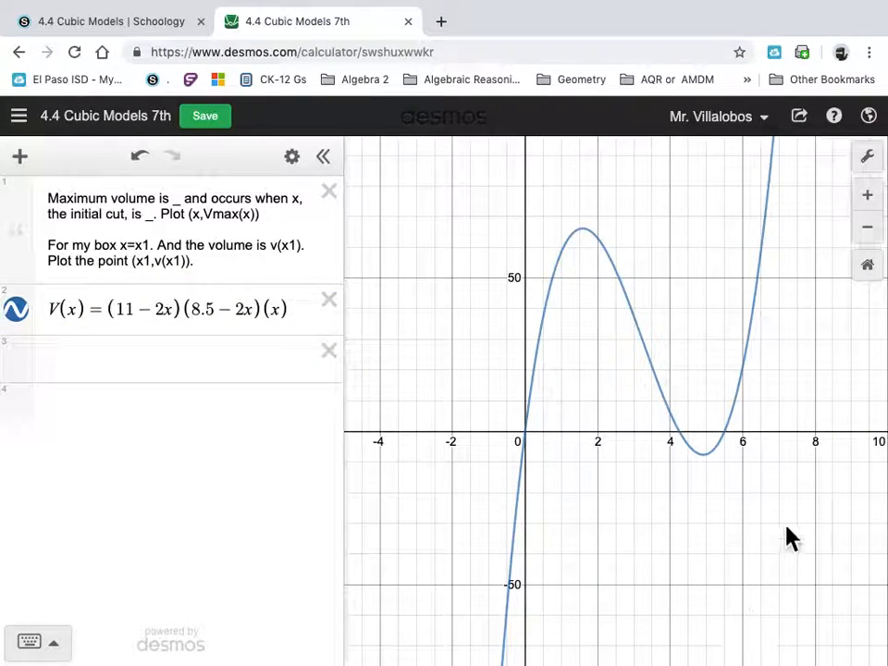
Check the coordinates of the curve's x-intercept at the origin and of its middle x-intercept
click(529, 441)
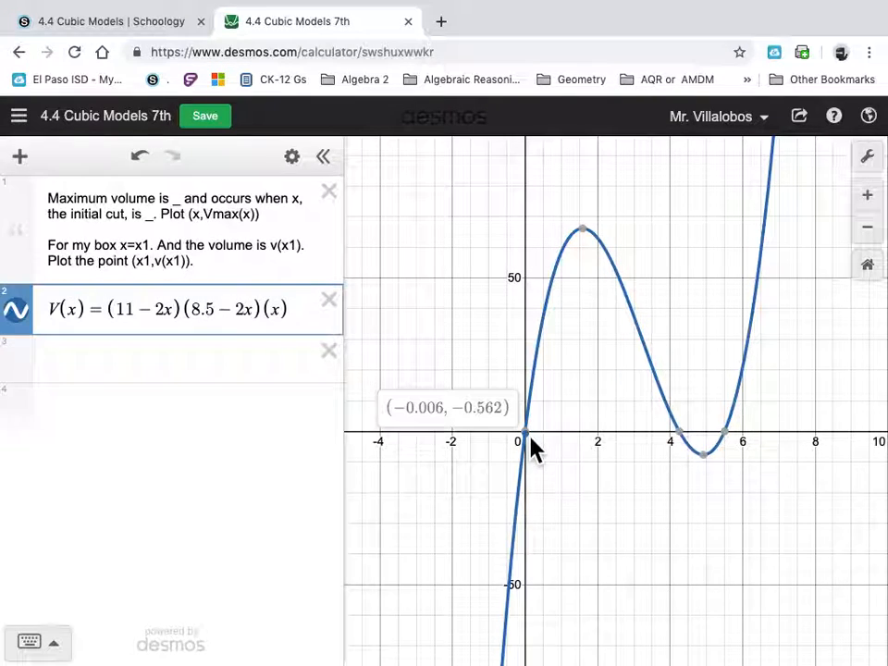
click(534, 450)
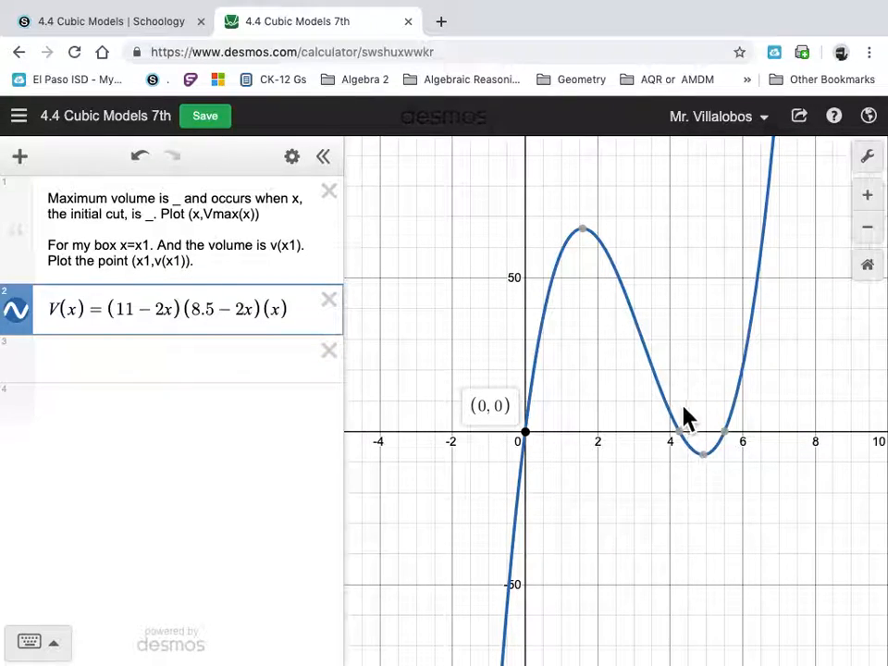
click(682, 433)
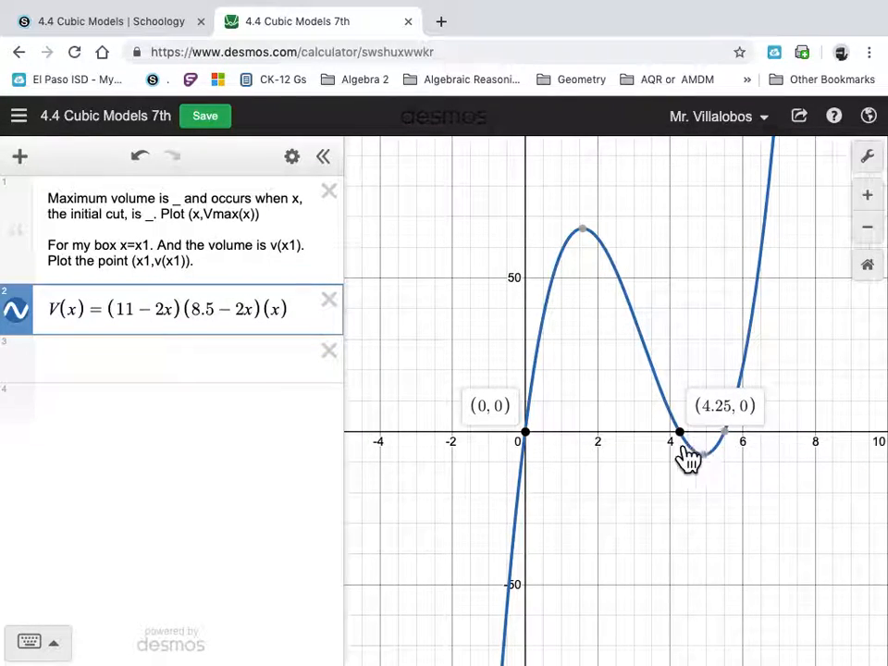
Label the x-axis "Cut in inches" and the y-axis "Volume of the box (cubic inches)"
click(868, 158)
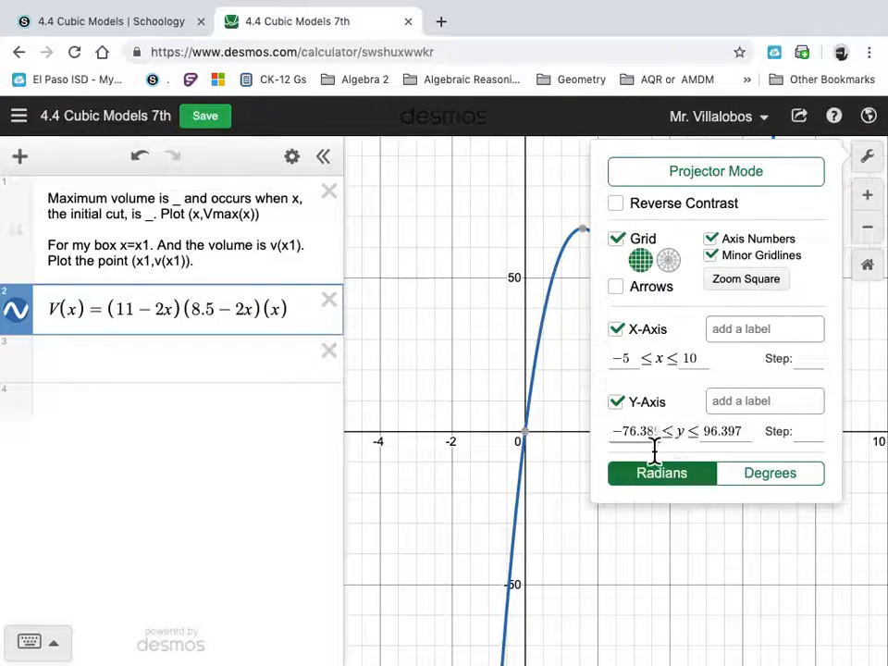
click(747, 337)
text(Cut in inches)
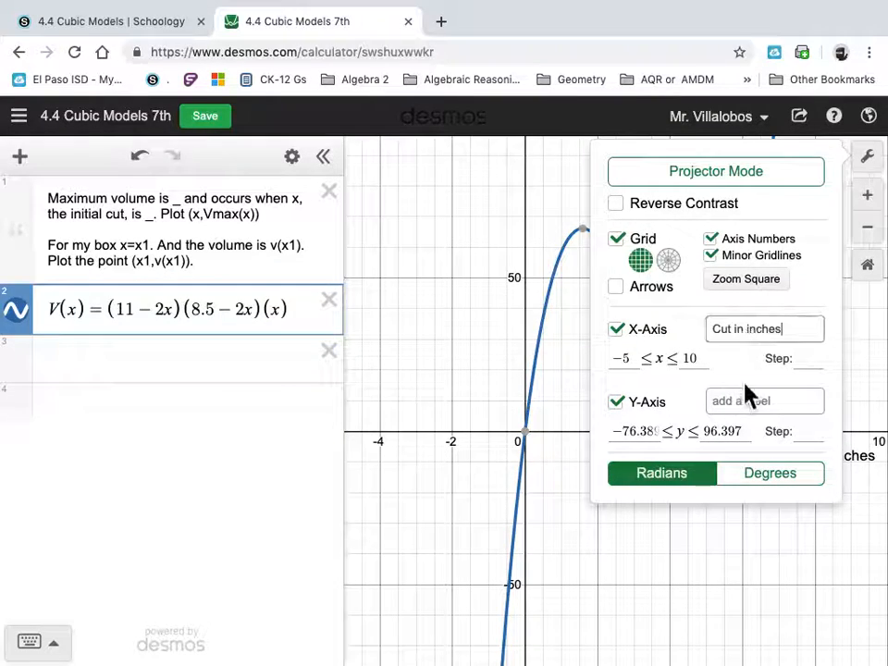
click(751, 410)
text(Volume of the box (cubic inches))
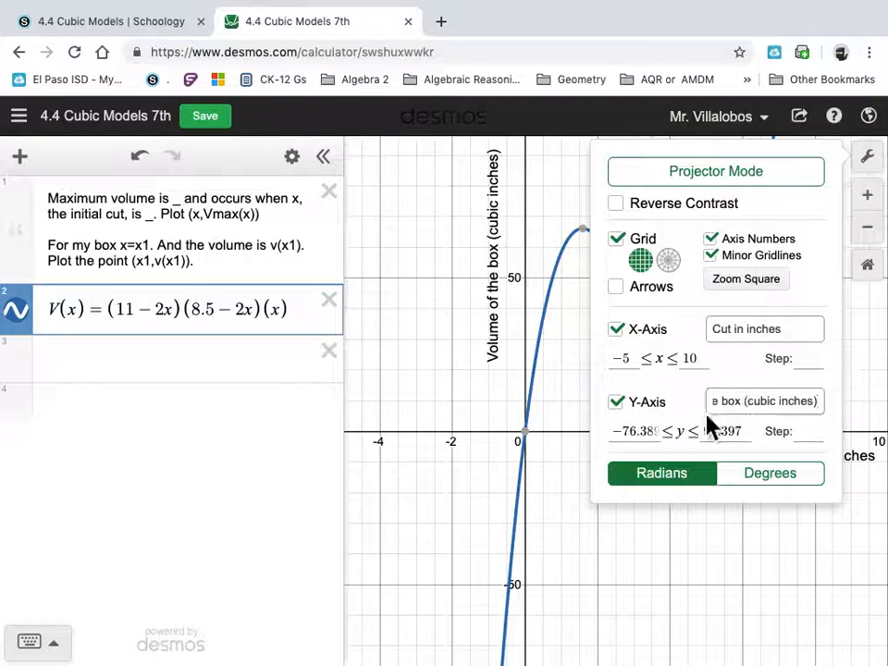
Set the graph's y-axis range from -10 to 100
double_click(643, 431)
text(-10)
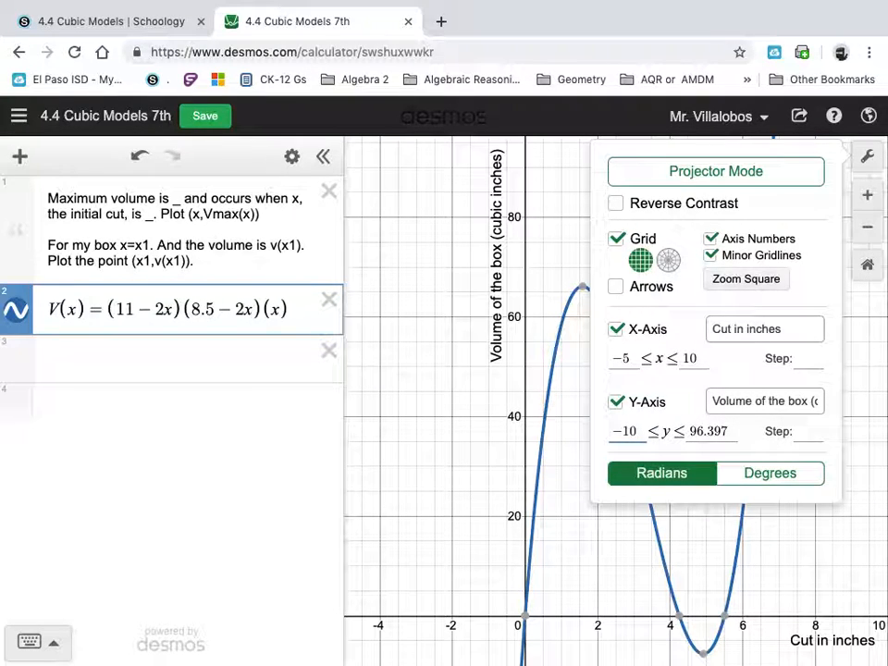
key(Tab)
text(100)
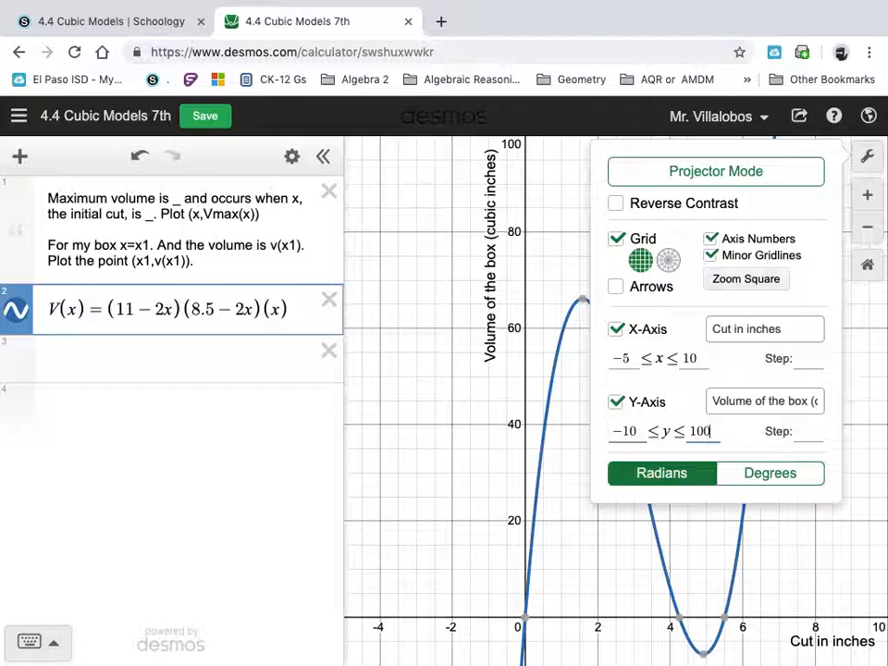
Turn on Projector Mode and widen the expression list to fit the enlarged V(x) function
click(726, 178)
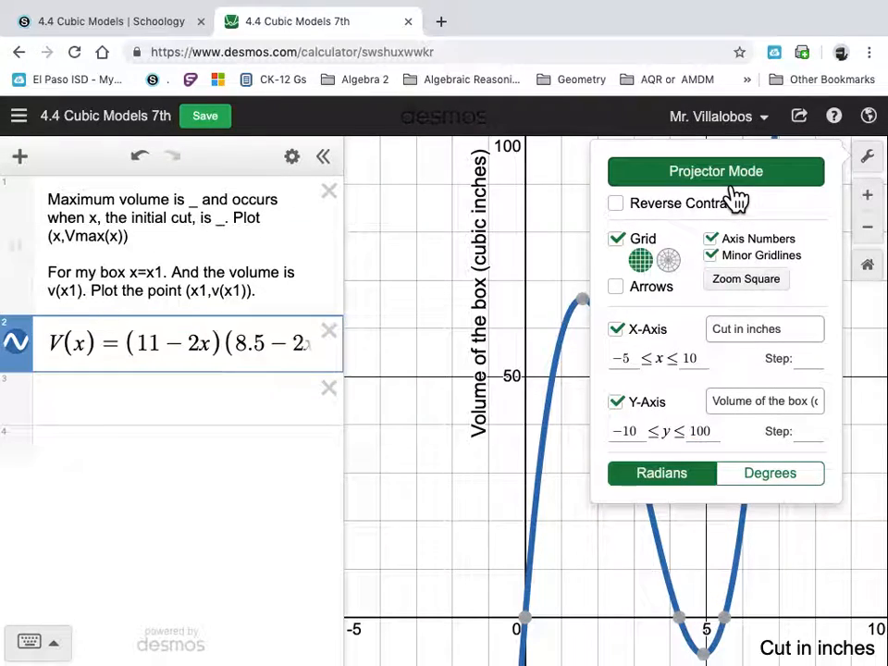
click(452, 499)
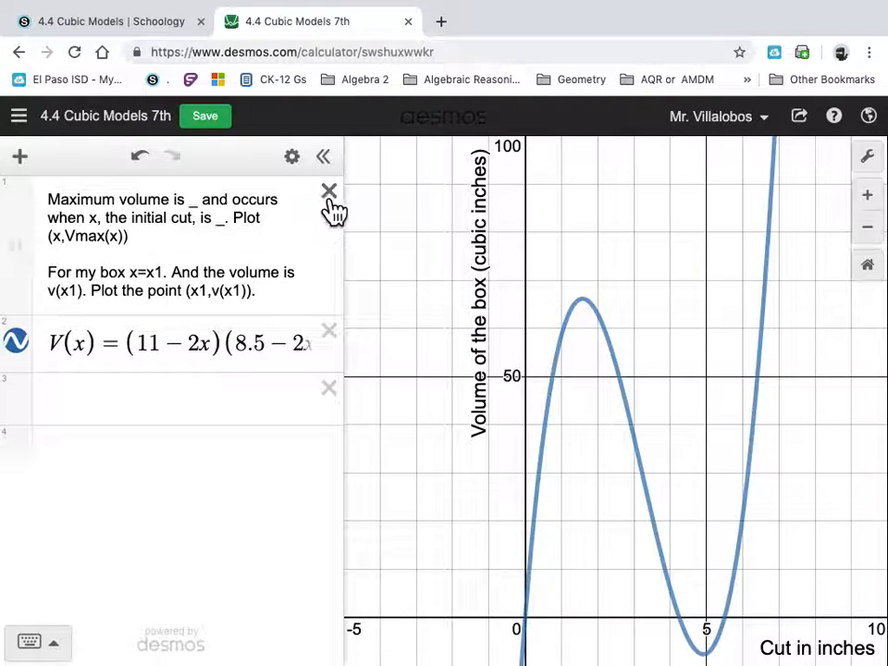
drag(357, 194, 457, 211)
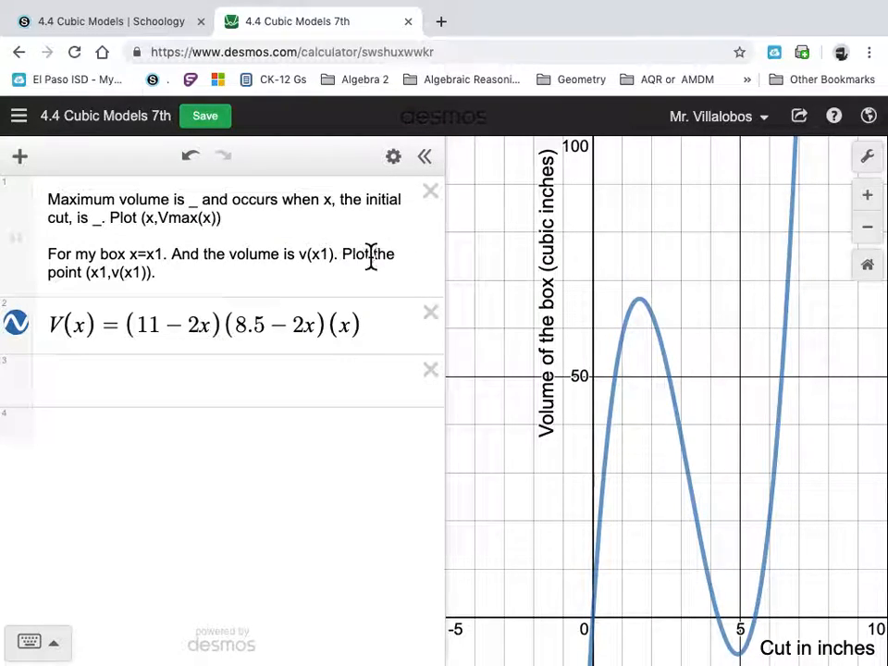
Restrict the domain of V(x) by adding {0<x<8.5/2} to the end of the function
click(394, 331)
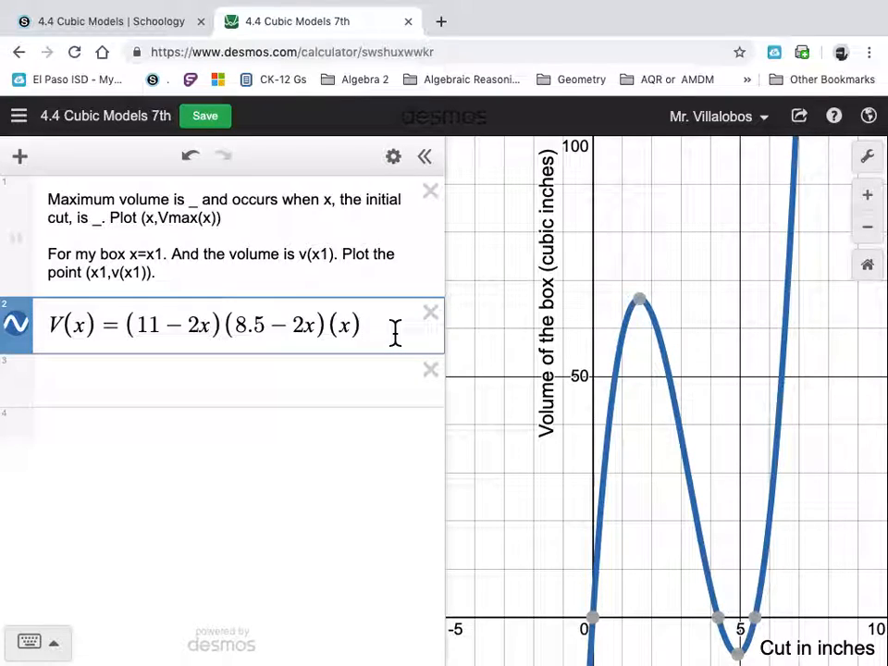
text({0 < x < )
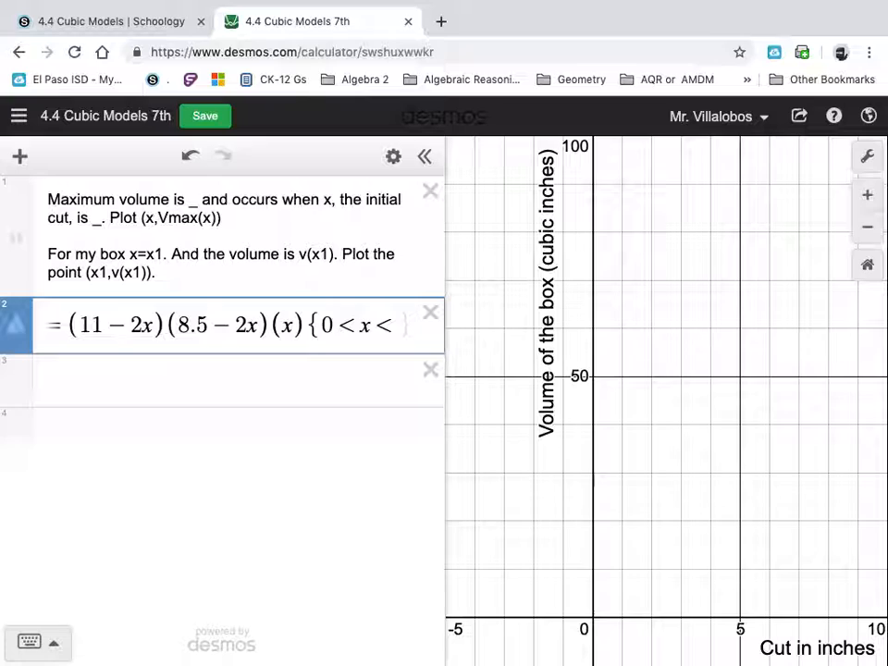
text(8.5/2)
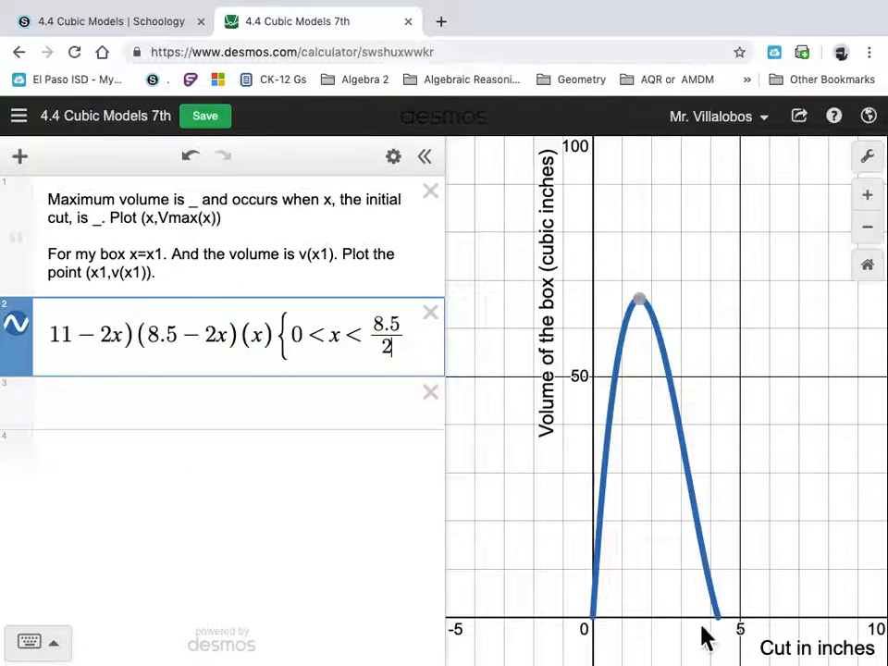
Check the restricted curve's starting point at the origin and the coordinates of its maximum
click(594, 618)
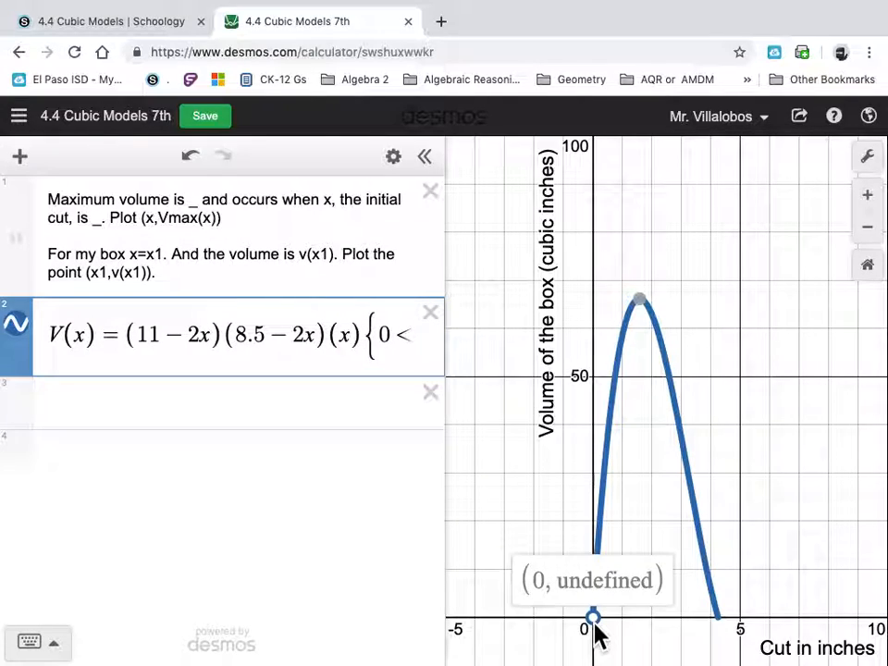
click(594, 623)
mouse_move(594, 629)
mouse_down()
mouse_move(618, 349)
mouse_move(645, 305)
mouse_up()
click(651, 311)
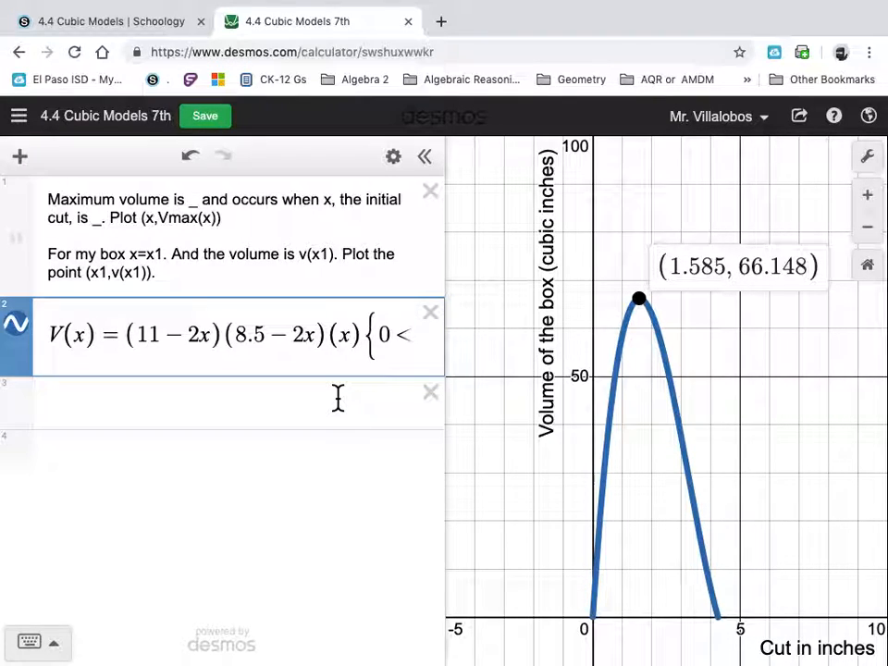
Begin a point in the empty expression below V(x), entering the maximum's x-coordinate 1.585 inside parentheses
click(223, 409)
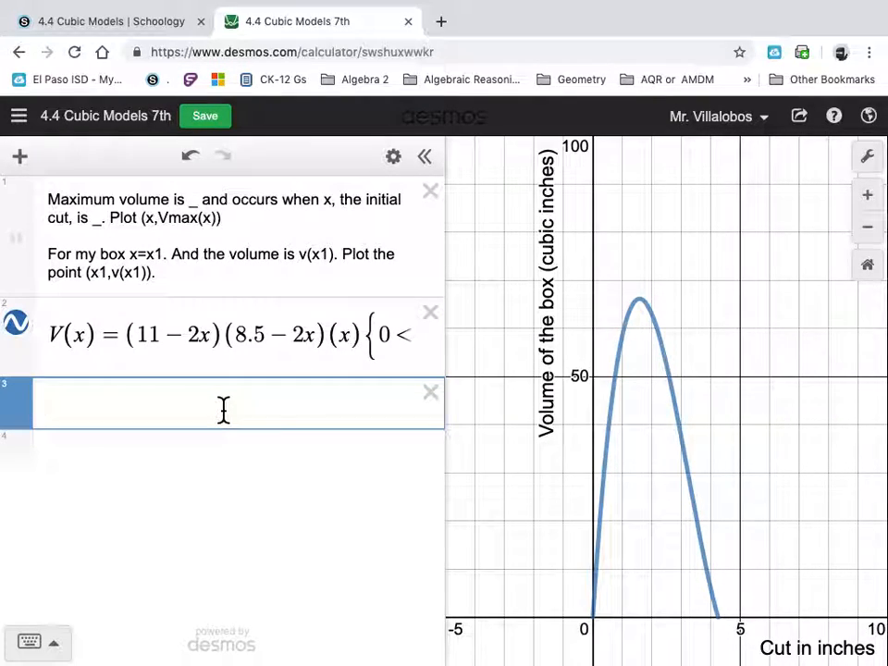
text(()
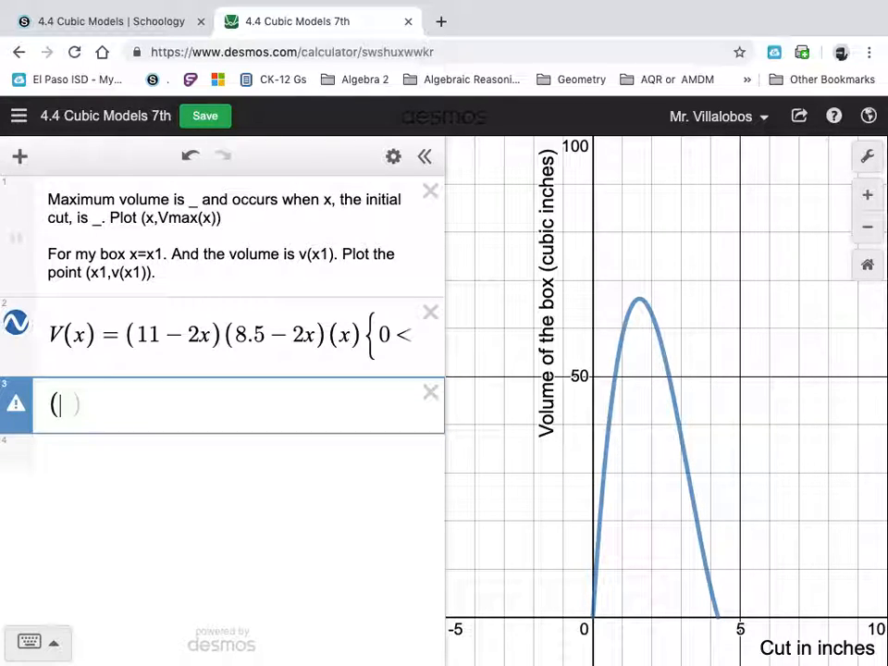
click(650, 310)
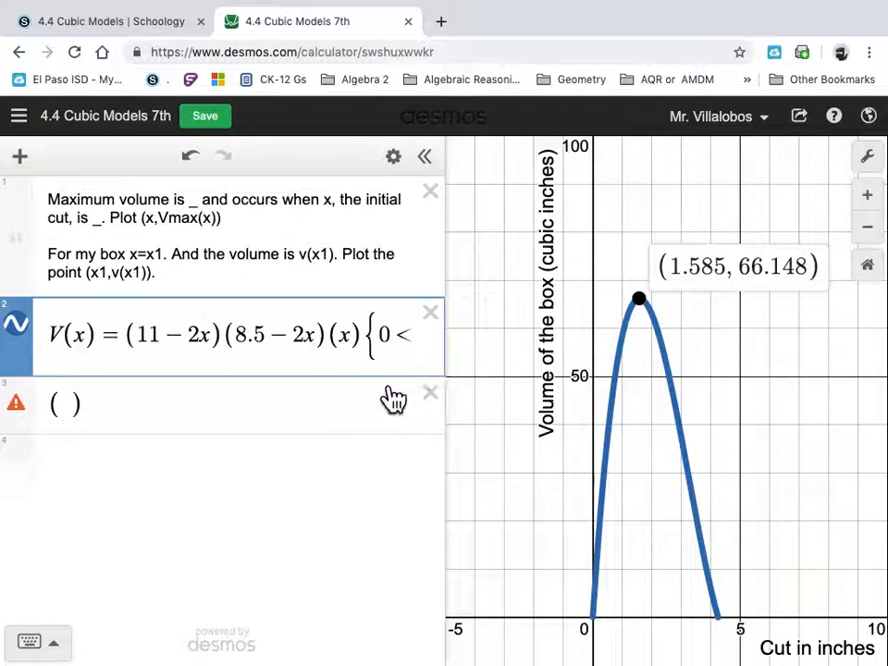
click(80, 413)
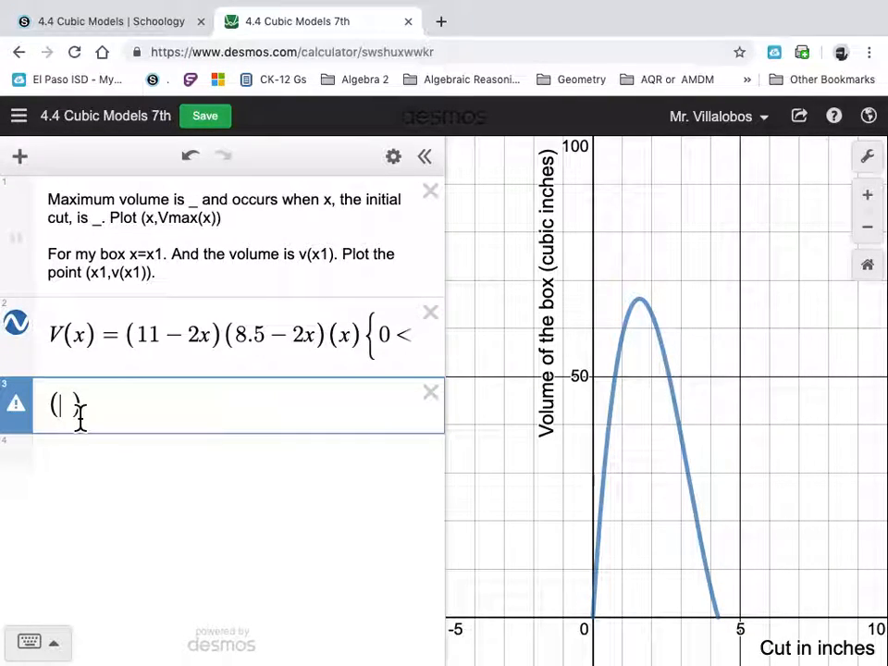
text(1,)
key(BackSpace)
text(.58)
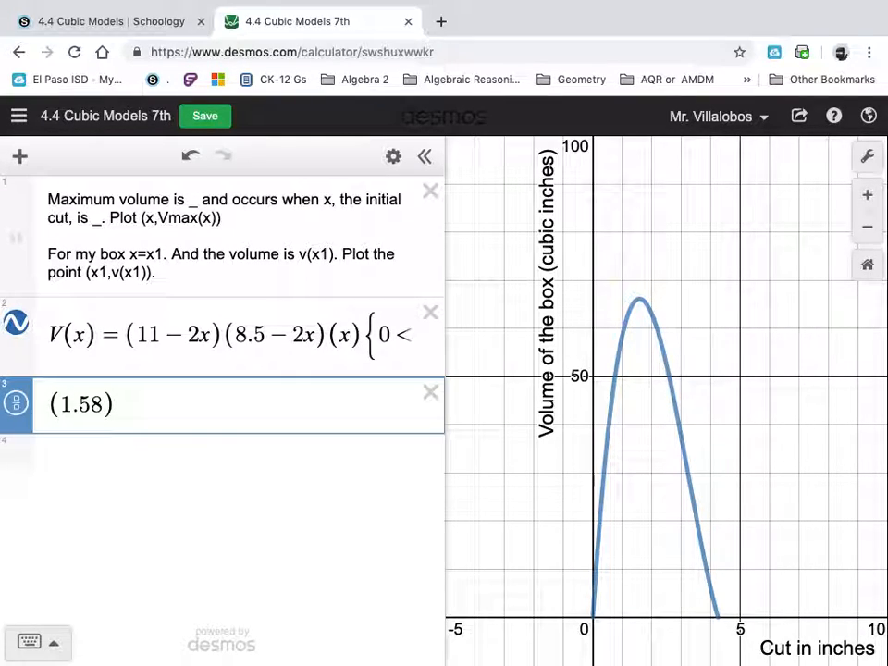
key(BackSpace)
key(BackSpace)
text(585)
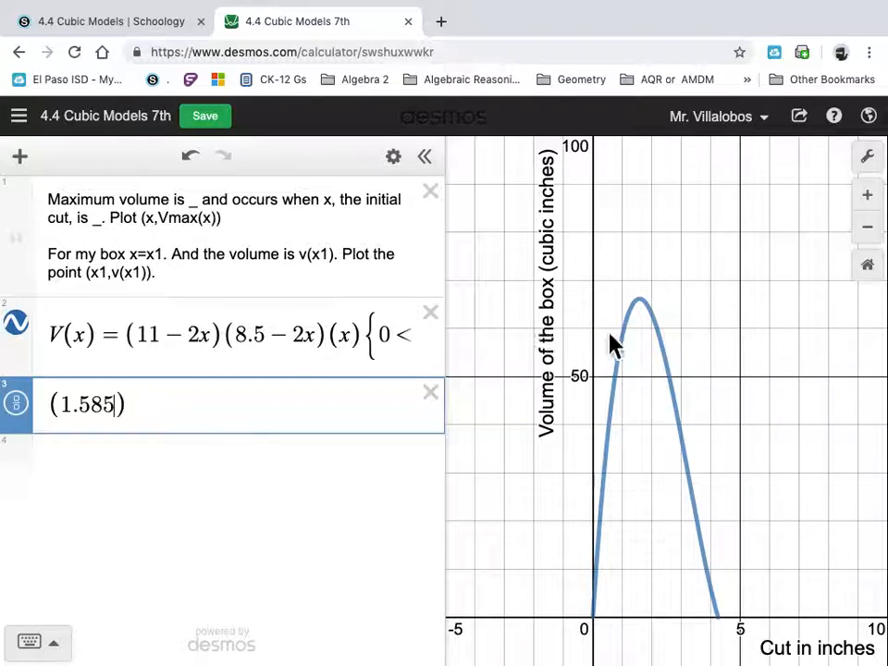
Complete the maximum point as (1.585,V(1.585)), using a capital V to call the volume function
click(644, 305)
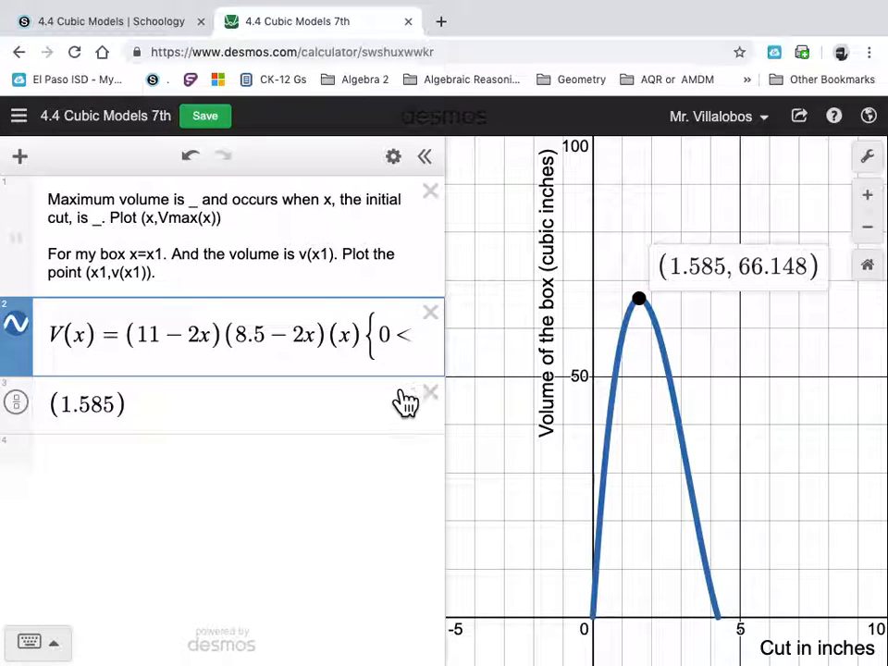
click(120, 416)
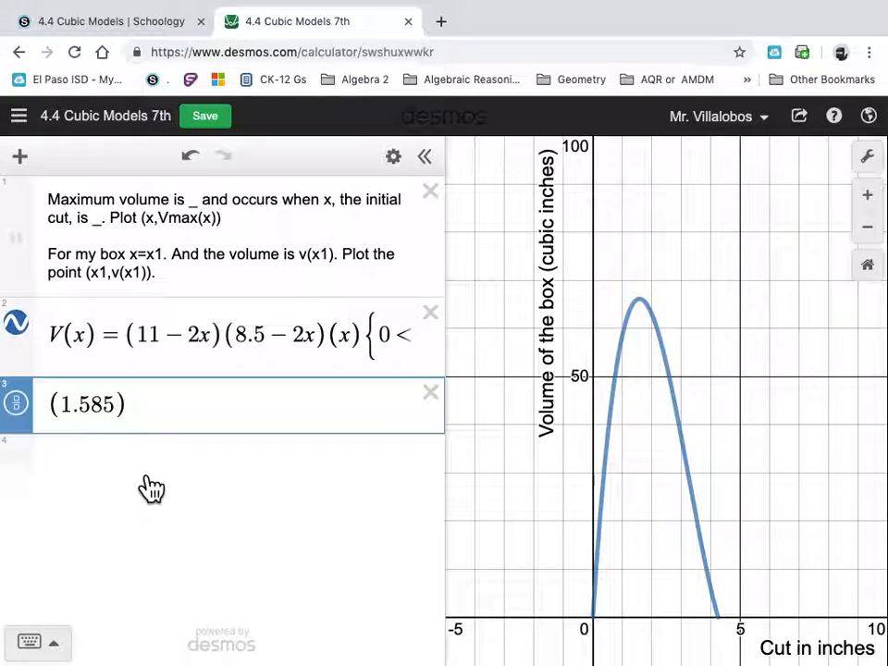
text(,v)
text((1.58)
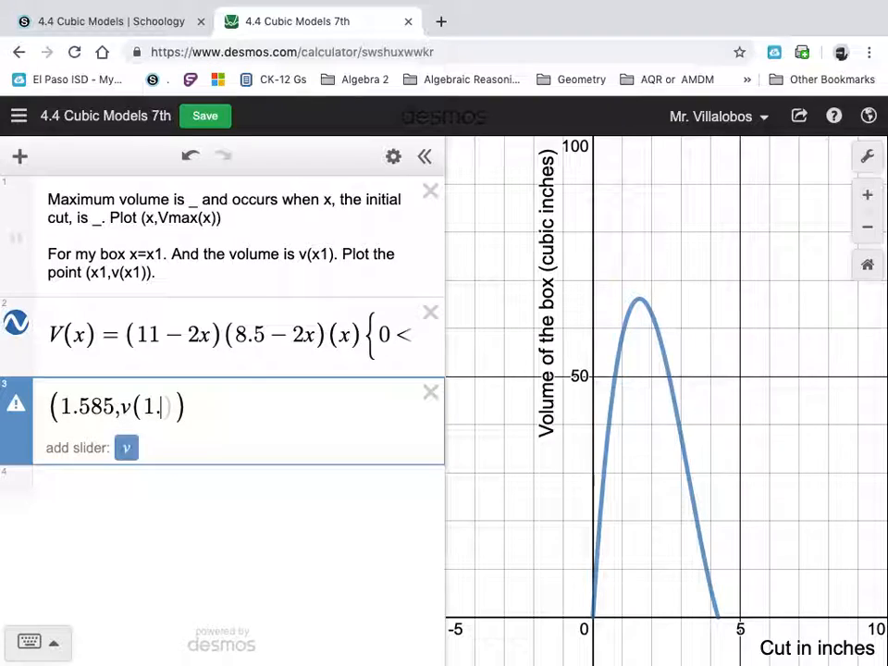
text(5)
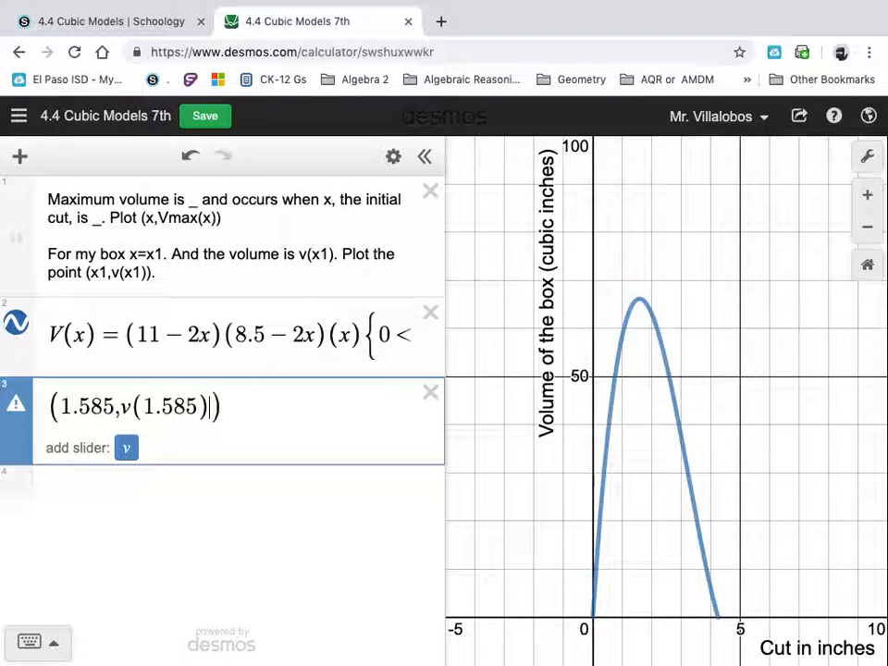
key(BackSpace)
key(BackSpace)
key(Left)
key(Left)
key(Left)
key(Left)
key(Left)
key(Left)
key(BackSpace)
text(V)
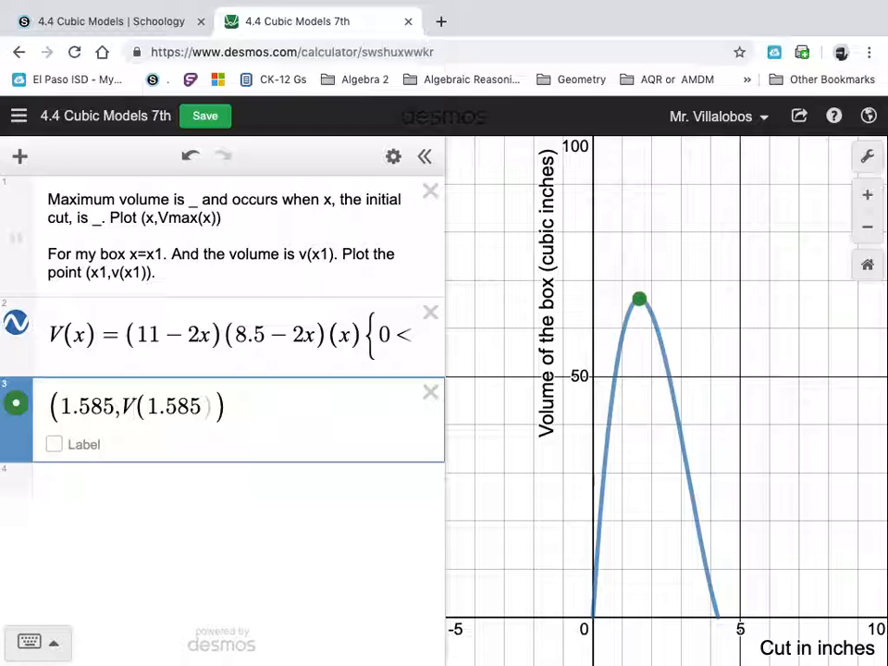
Show the maximum point's coordinate label and widen the expression list to fit the function's domain restriction
click(55, 444)
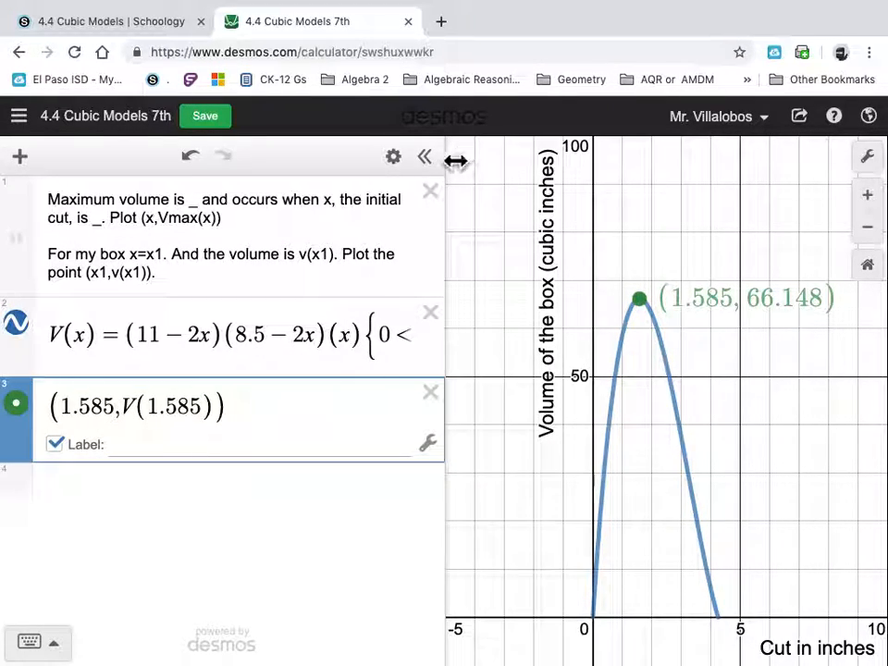
drag(456, 165, 553, 173)
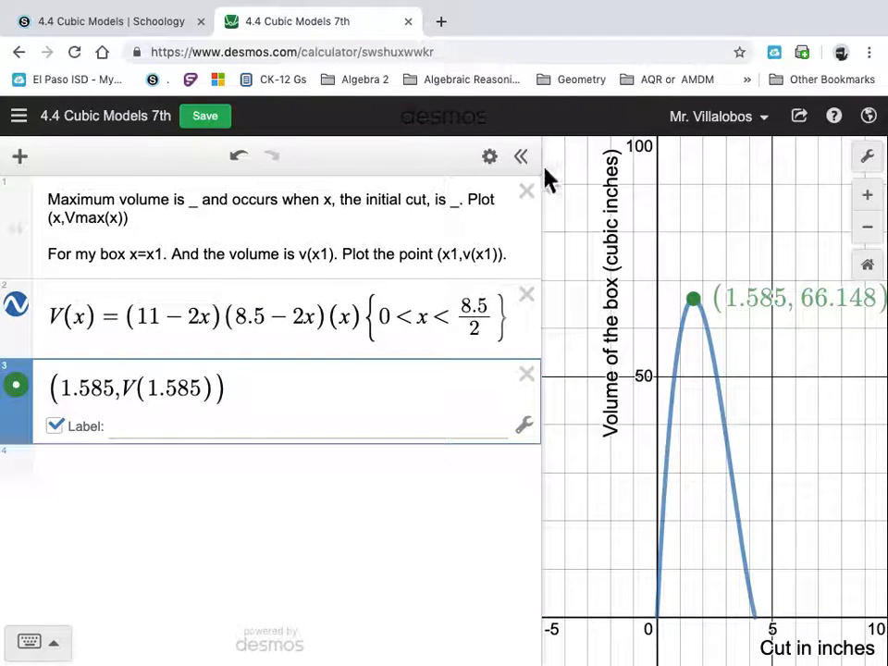
Add a note below the maximum point reading "The maximum volume is 66.148 cubic inches"
click(206, 478)
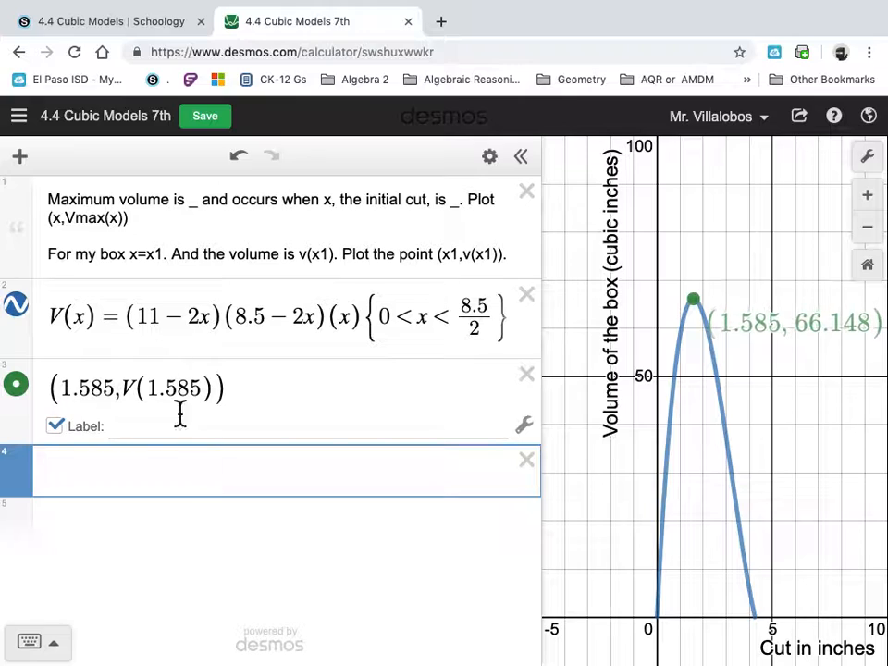
click(22, 158)
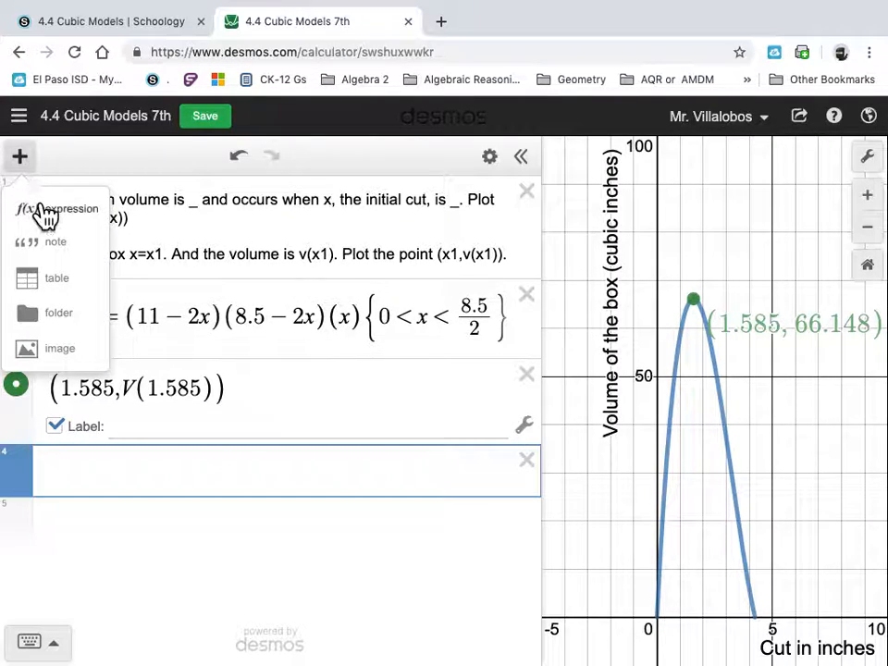
click(59, 245)
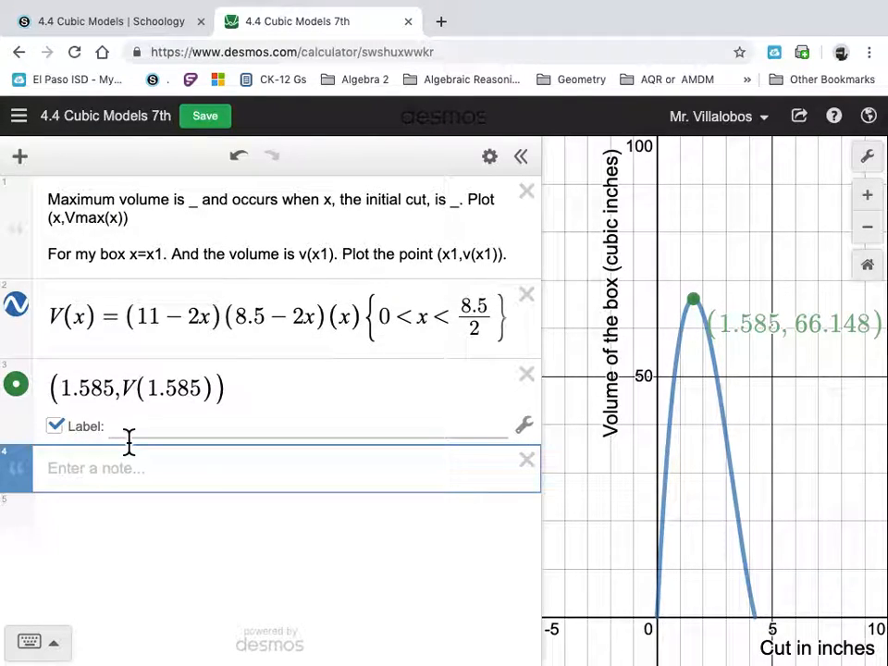
text(The maximum volu)
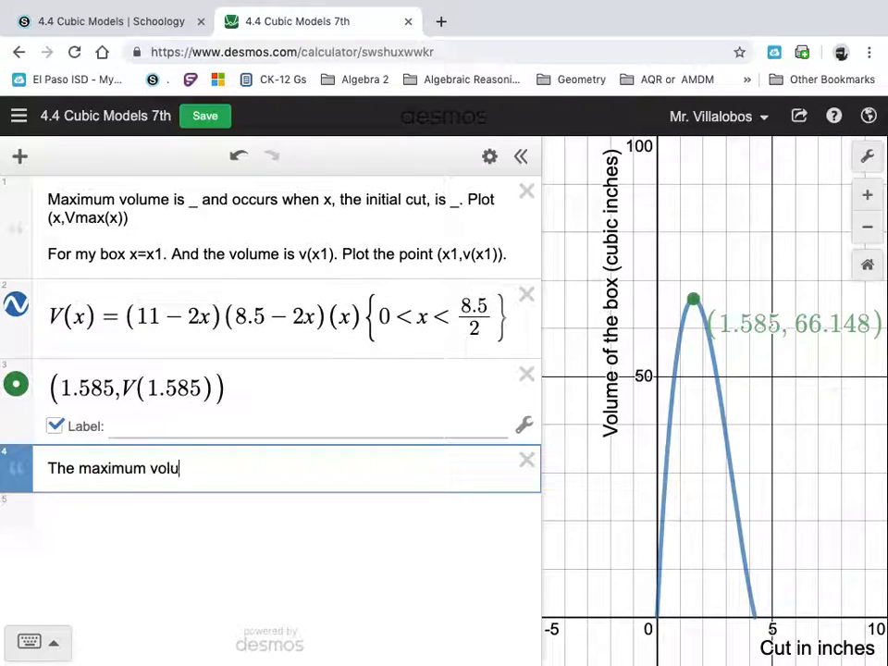
text(me)
key(BackSpace)
text(me is 66.148 cubic inches)
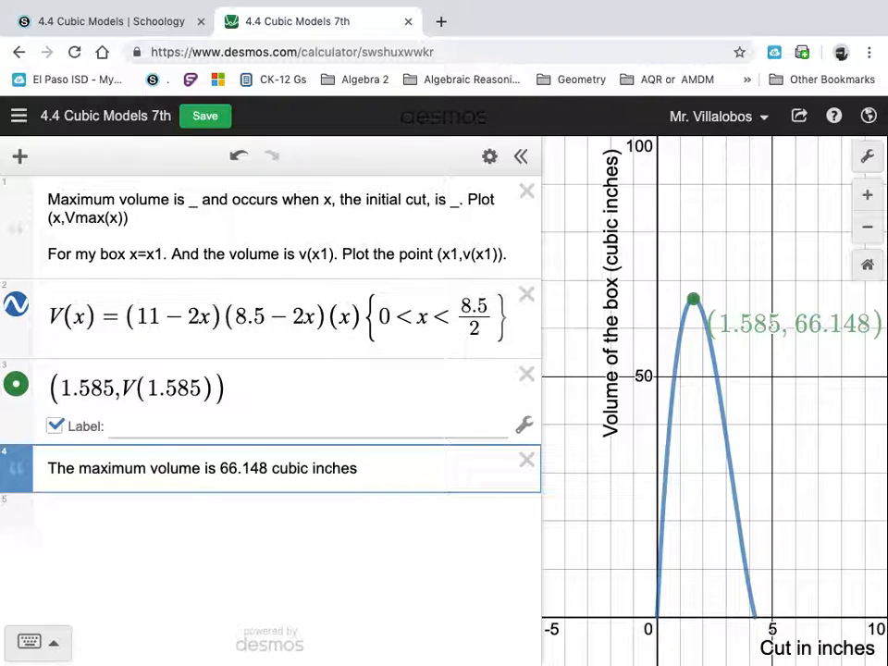
Extend the maximum-volume note with ", when x, the initial cut is 1.585 inches."
text(, when c)
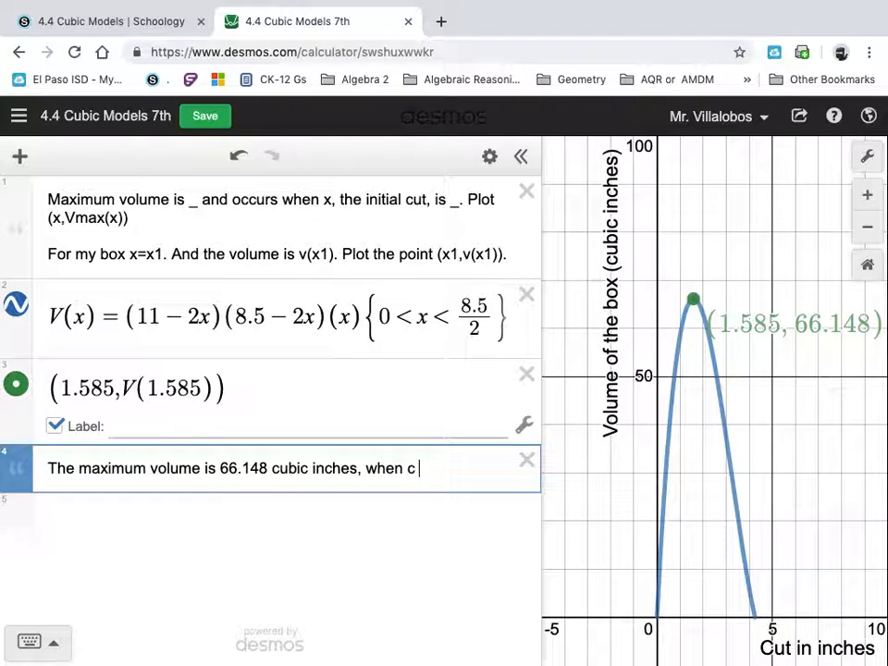
key(BackSpace)
text(x)
text(, the intial cut)
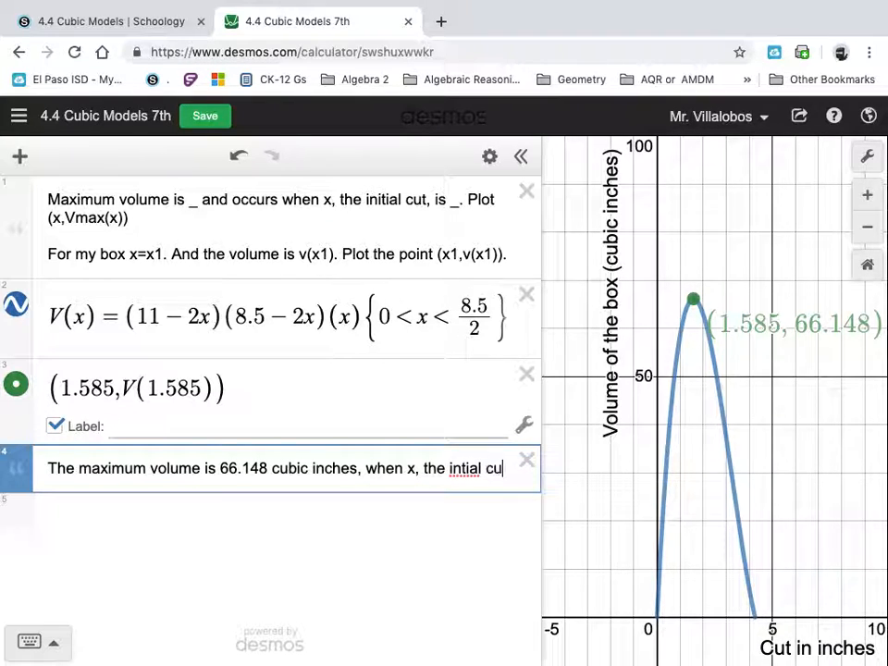
key(BackSpace)
key(BackSpace)
key(BackSpace)
key(BackSpace)
key(BackSpace)
key(BackSpace)
key(BackSpace)
text(itial c)
key(BackSpace)
key(BackSpace)
key(BackSpace)
key(BackSpace)
key(BackSpace)
key(BackSpace)
key(BackSpace)
key(BackSpace)
text(itial cut is )
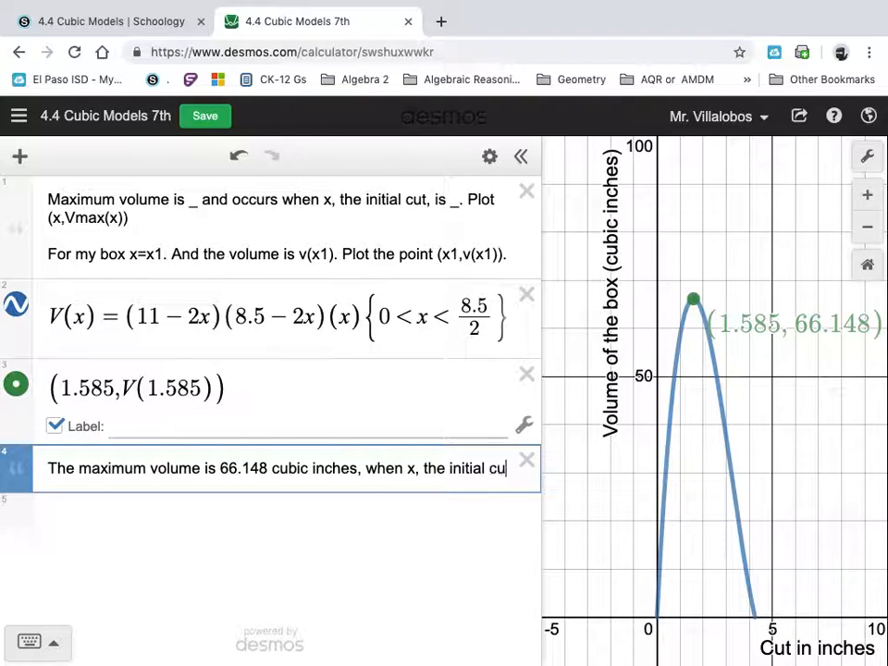
text(1.)
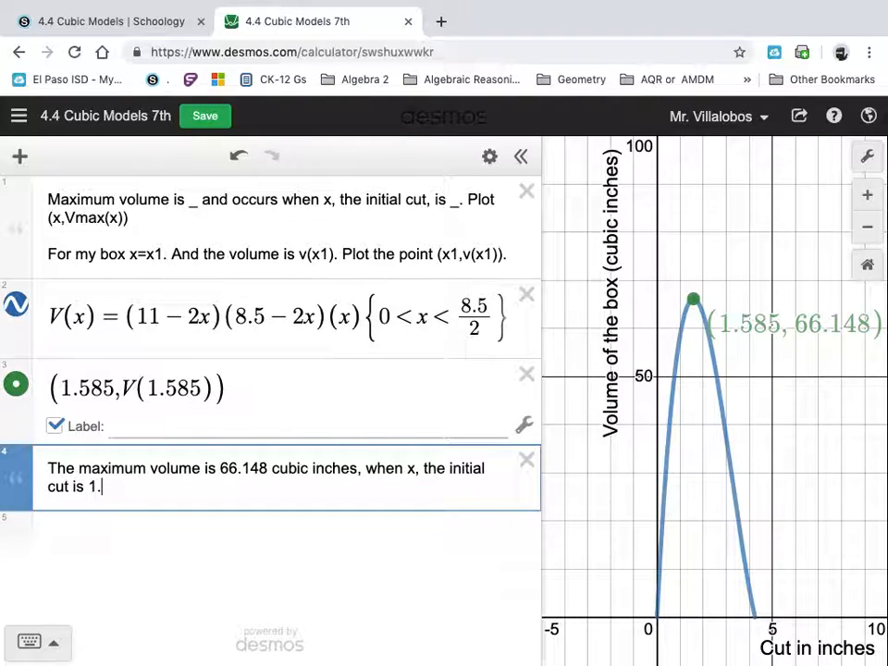
text(585 inches.)
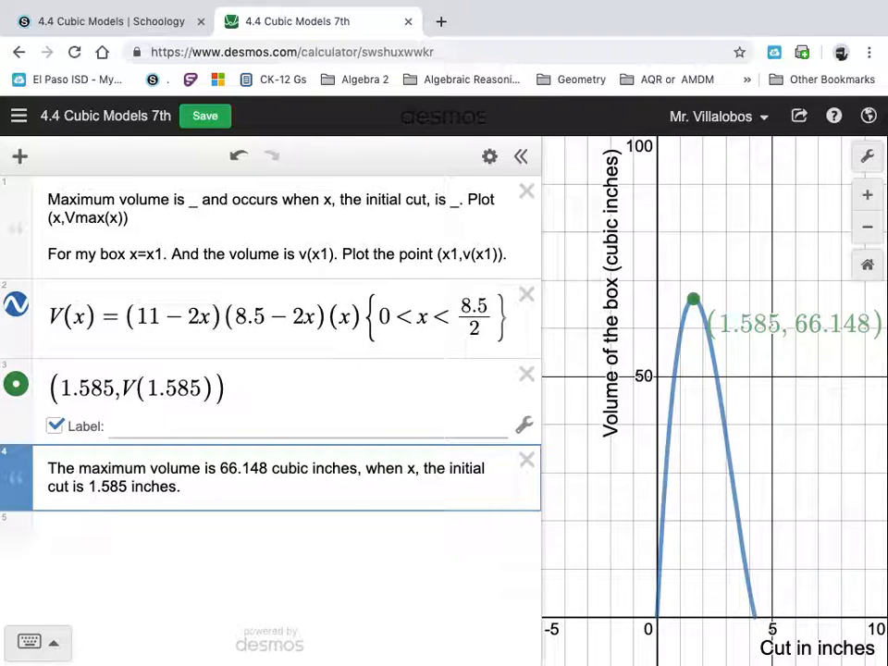
Add a second note reading "For my box my cut was 8boxes/(4boxes/inch)=2 inches."
key(Return)
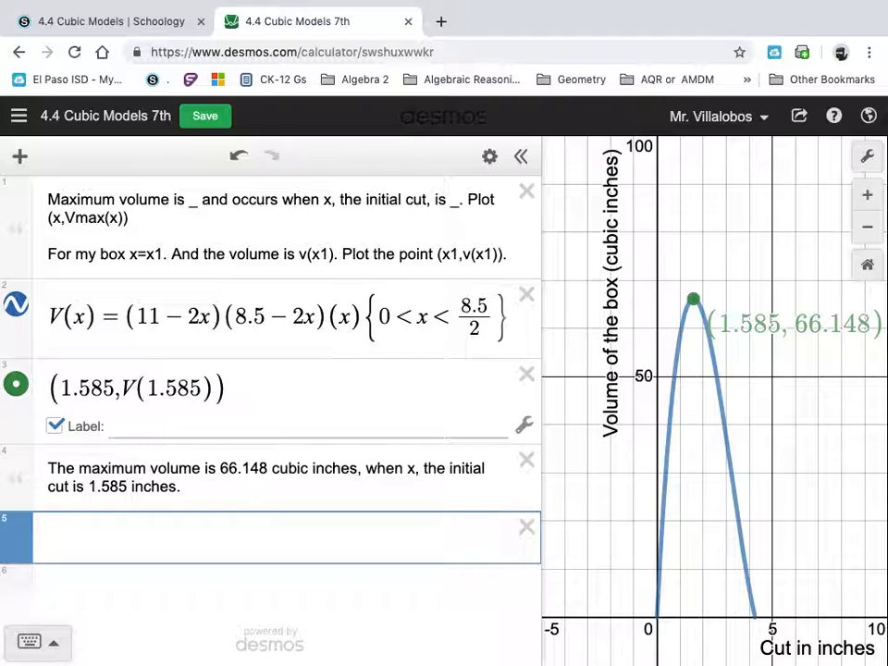
click(21, 159)
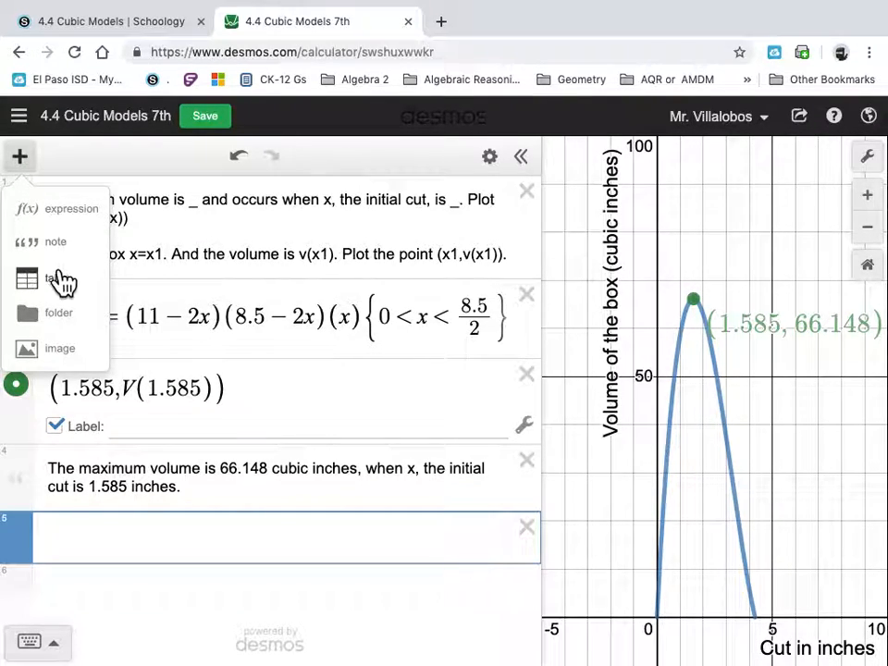
click(52, 243)
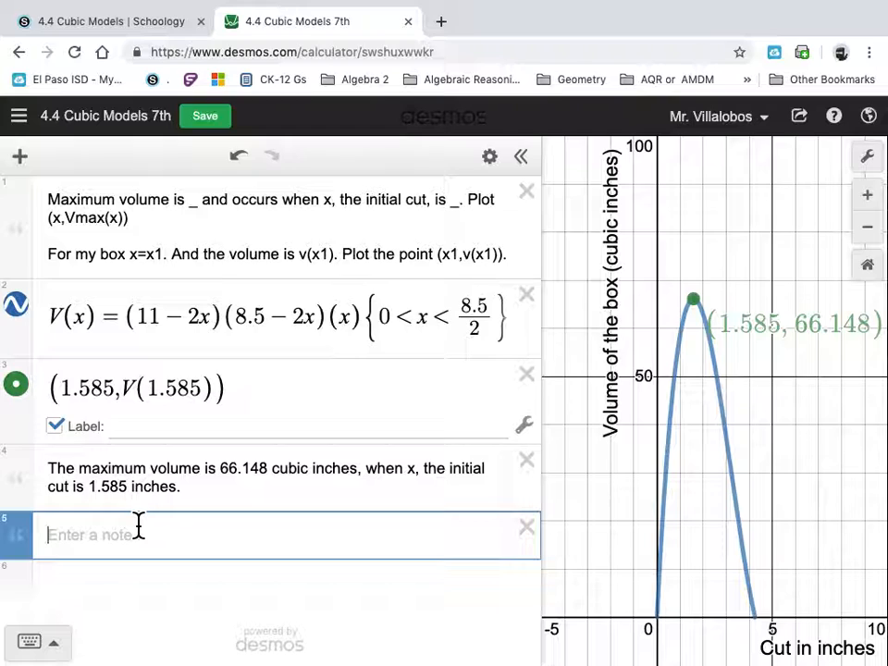
text(For my bo)
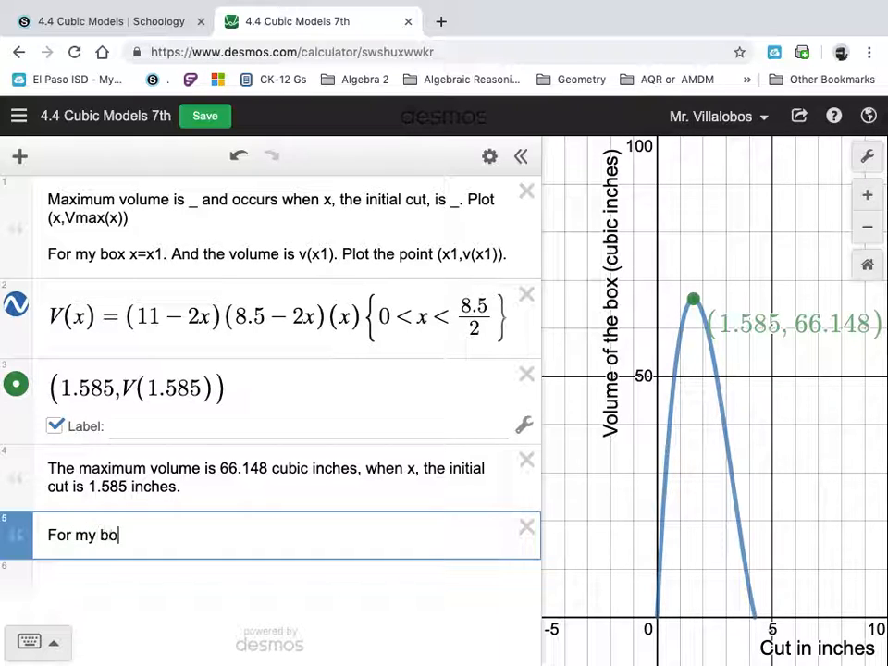
text(x my cut was)
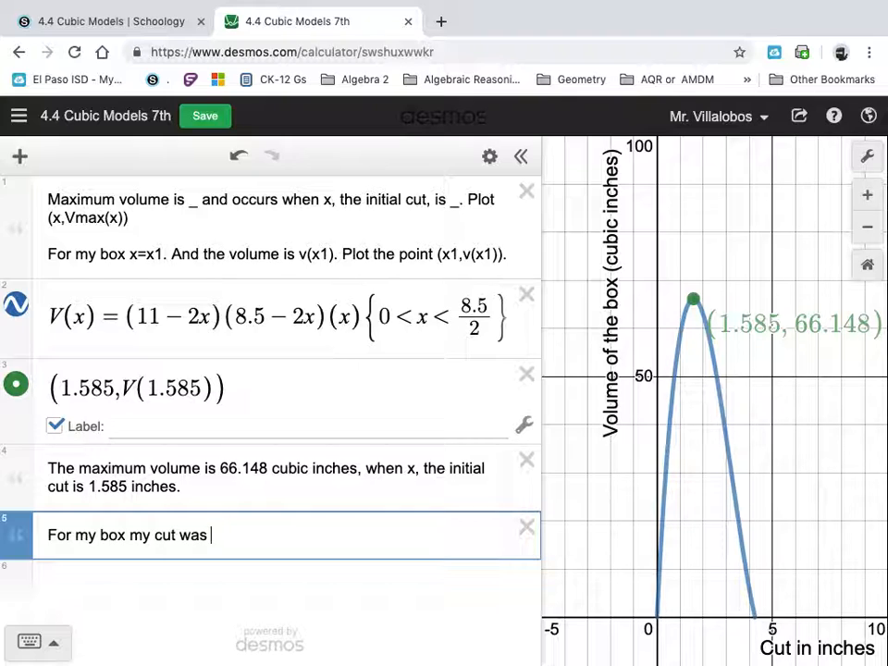
text(8boxes/)
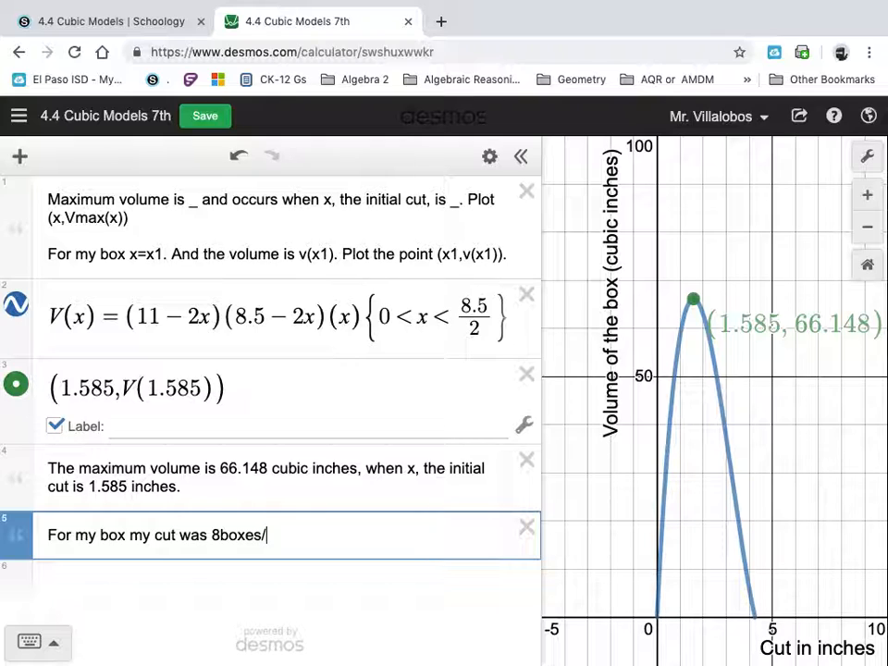
text(4b)
key(BackSpace)
text((4boxes/in)
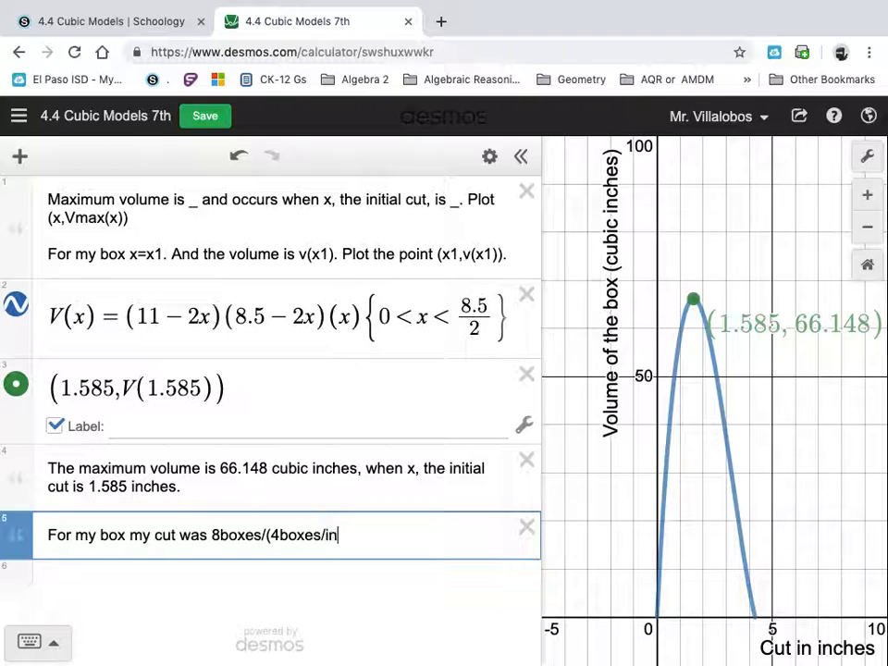
text(ch)=2 inches.)
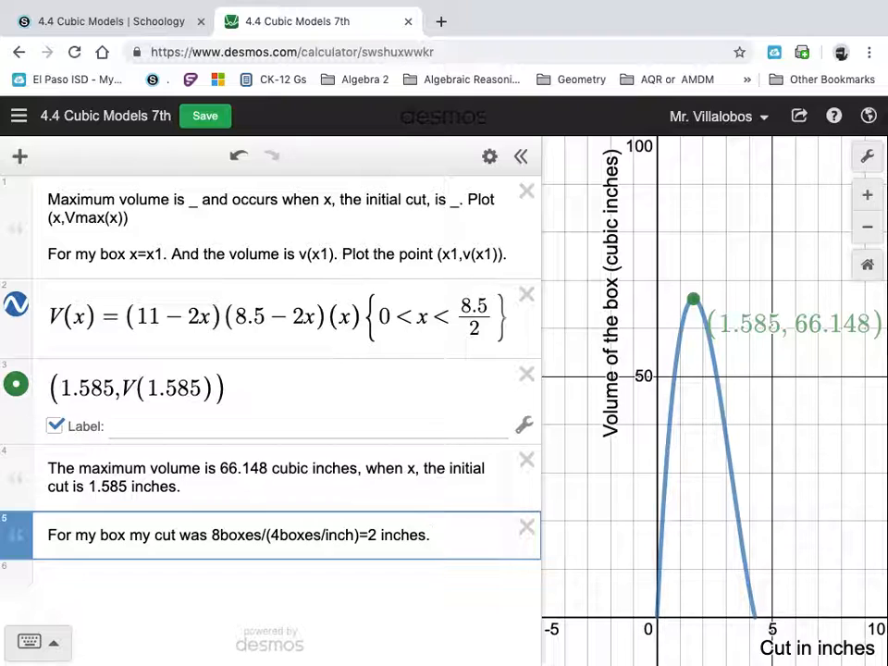
Plot the point (2,V(2)) below the second note and show its coordinate label
key(Return)
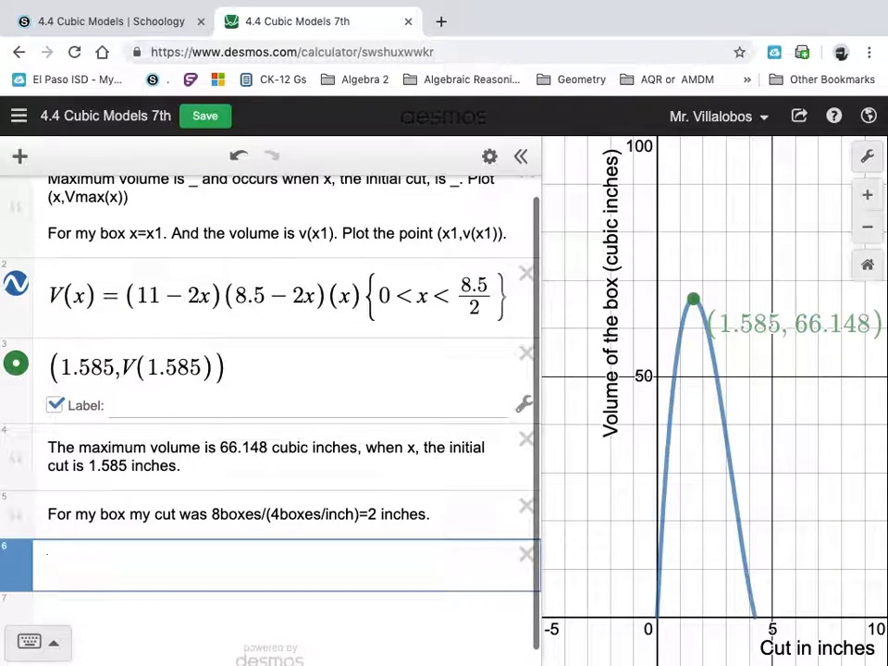
text((2)
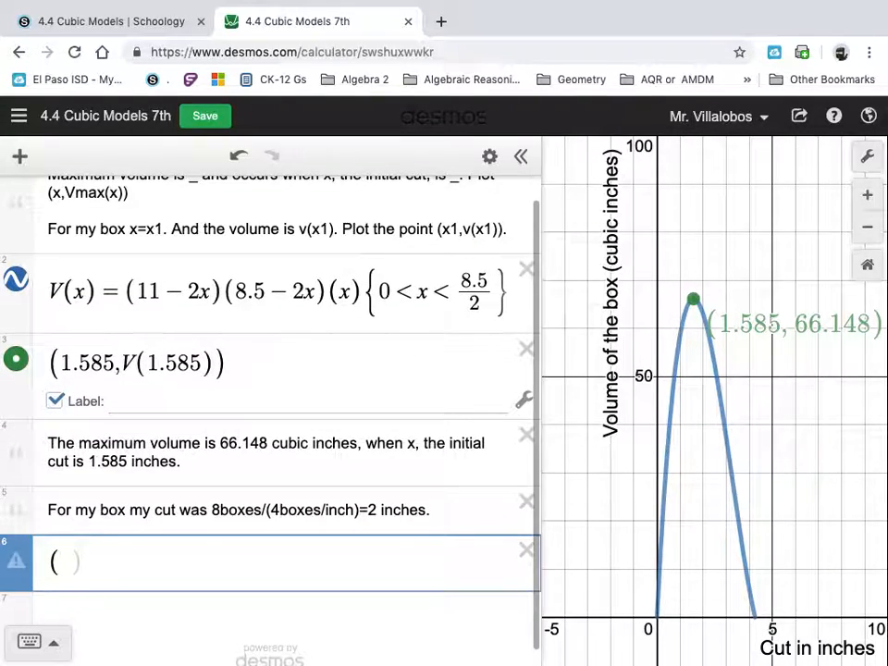
text(,V(2)
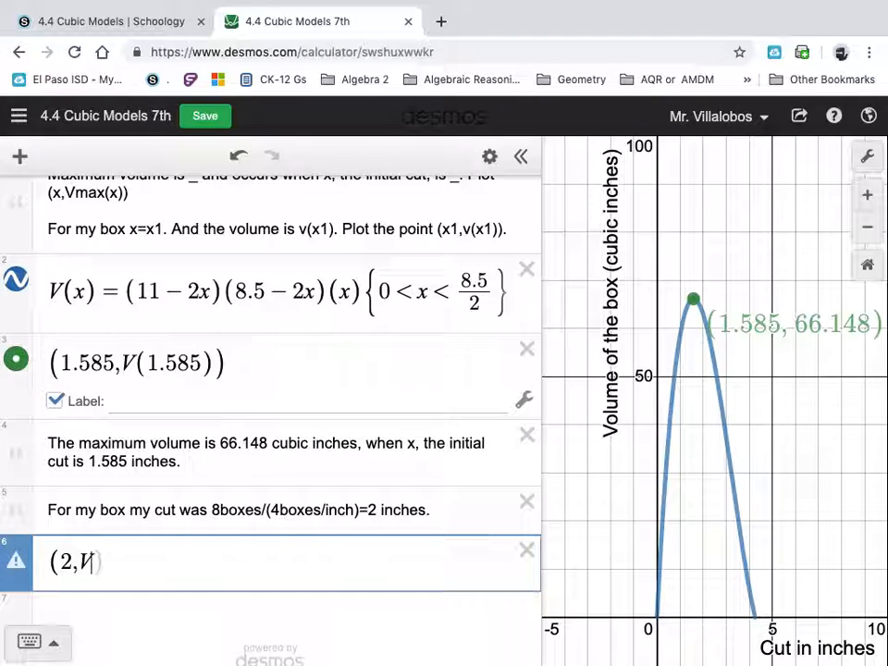
text())
click(57, 599)
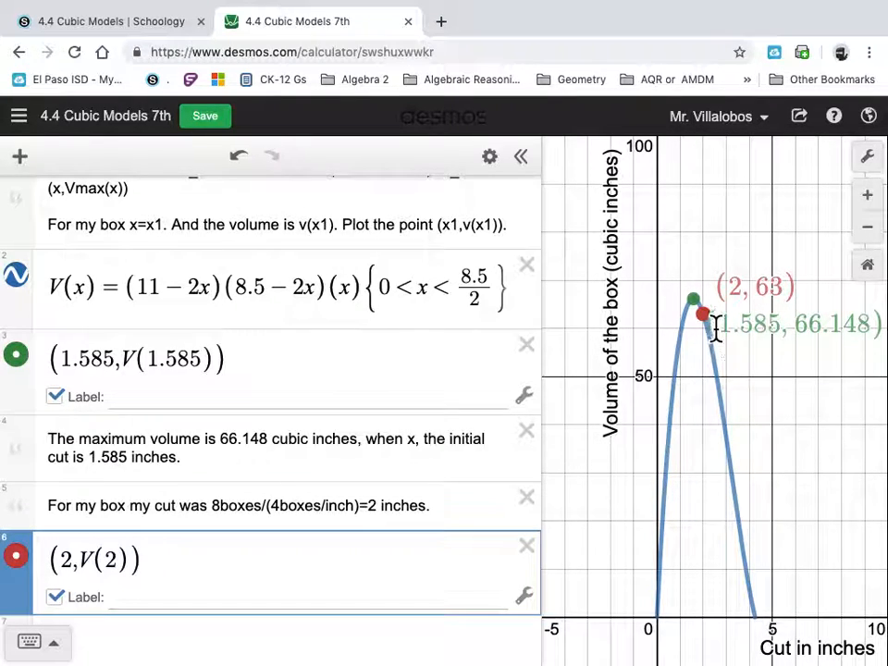
scroll(341, 607, down, 1)
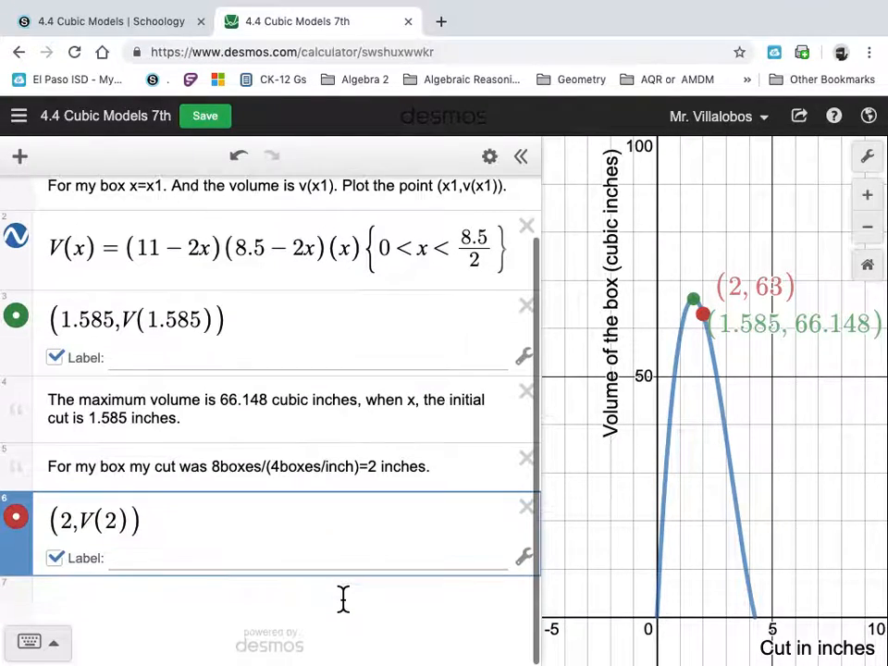
click(348, 621)
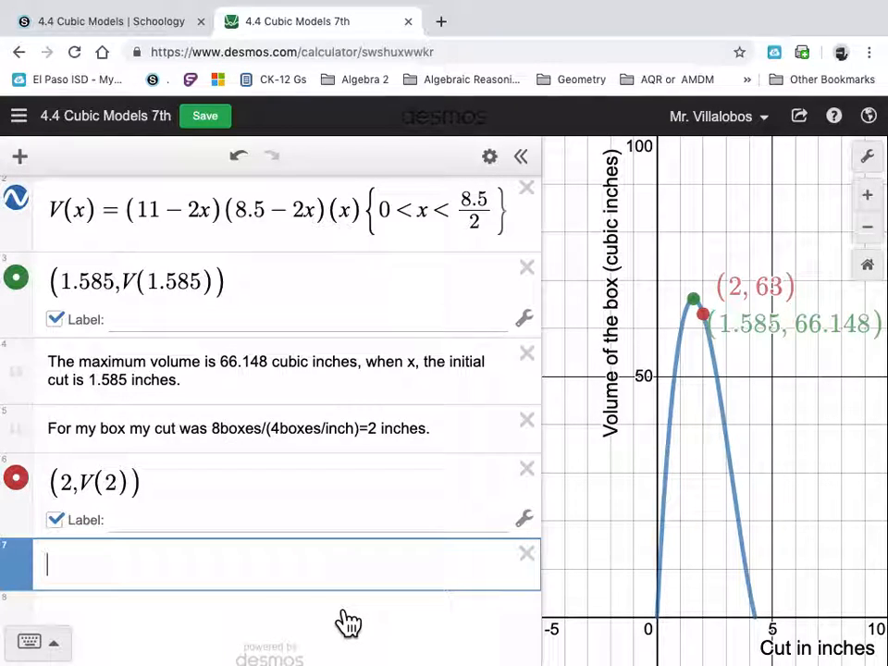
text("iF)
key(BackSpace)
key(BackSpace)
key(BackSpace)
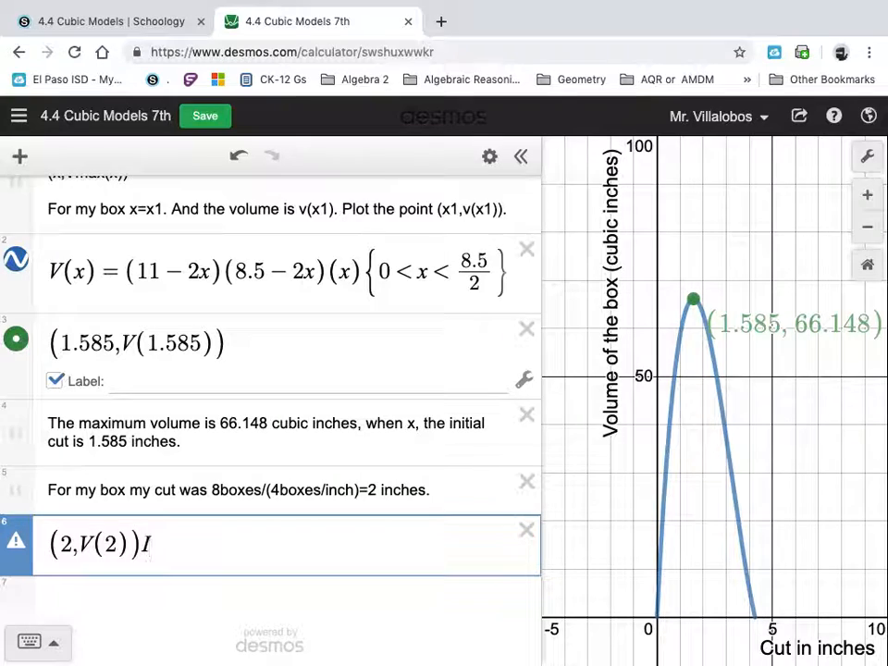
key(ctrl+z)
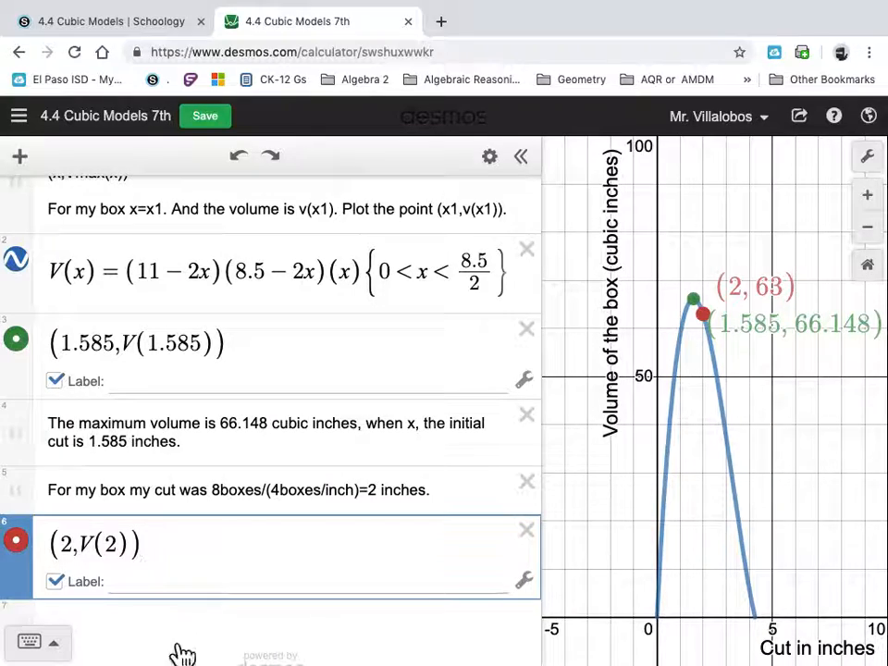
Add a folder titled "Original 11"x8.5" paper." and place it directly above the V(x) function
scroll(178, 652, down, 1)
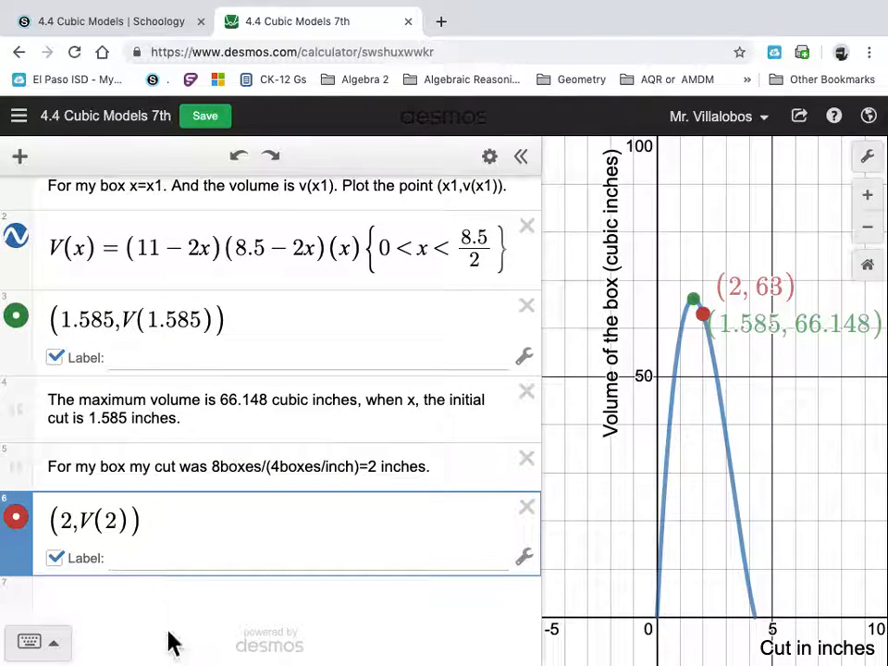
scroll(168, 629, up, 2)
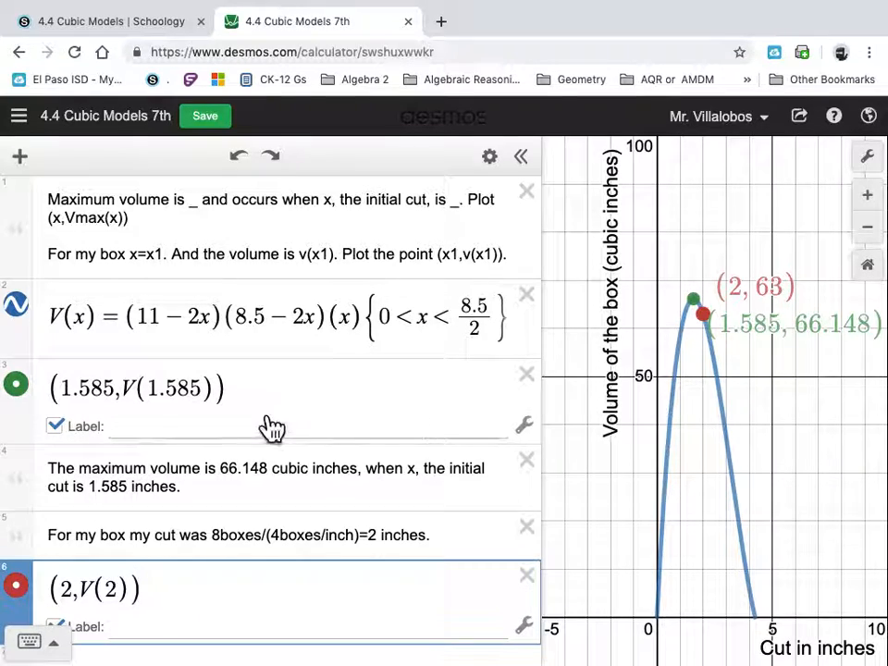
click(26, 162)
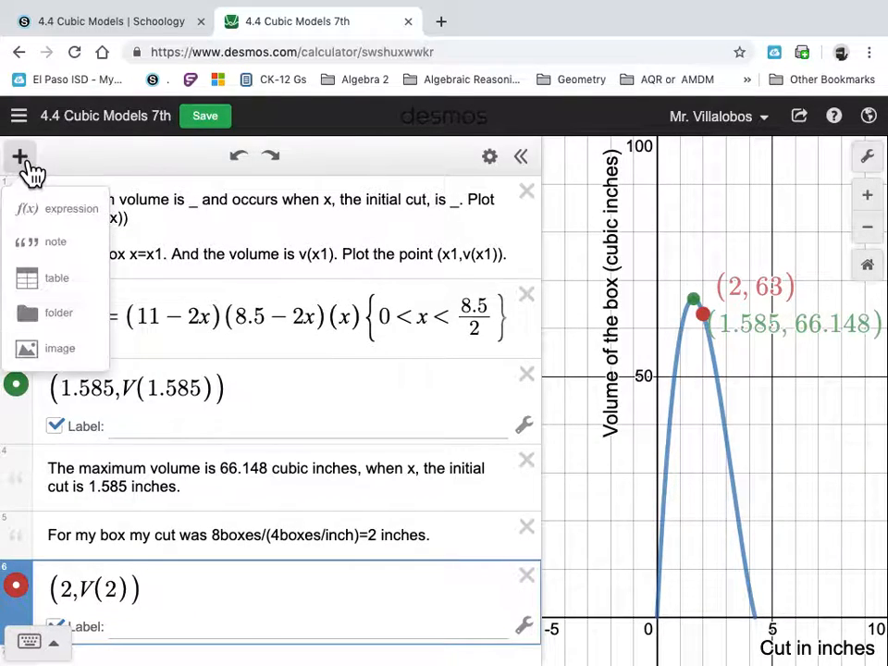
click(57, 319)
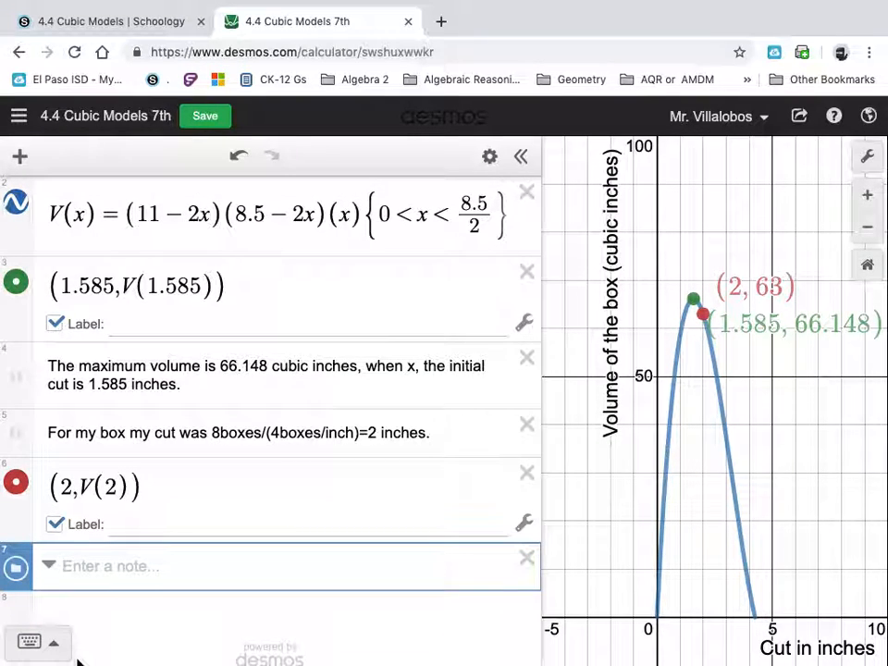
text(Origina)
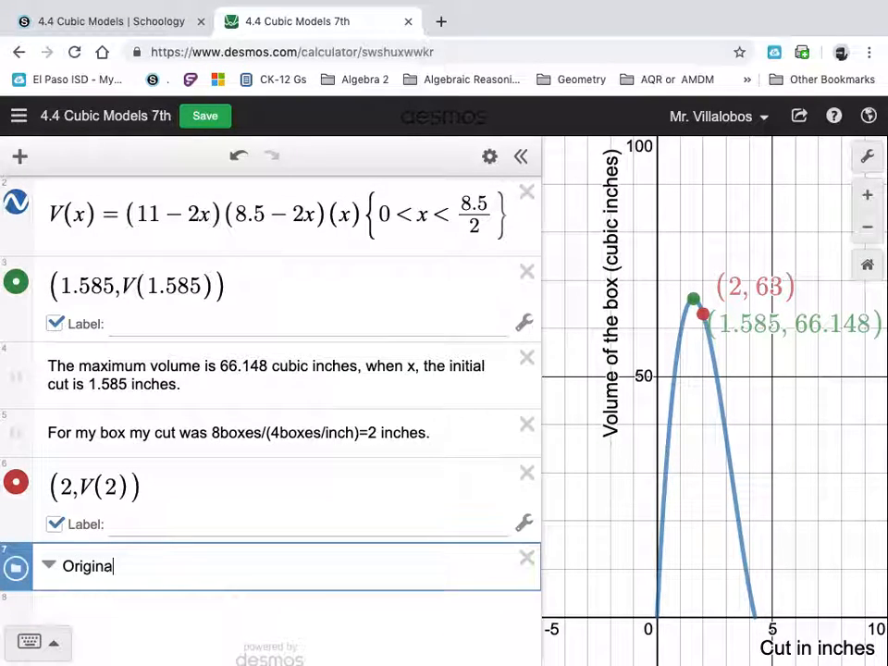
text(l pap)
key(BackSpace)
key(BackSpace)
text(8.)
key(BackSpace)
key(BackSpace)
key(BackSpace)
text(inches)
key(BackSpace)
key(BackSpace)
key(BackSpace)
key(BackSpace)
key(BackSpace)
text(x8.6.5)
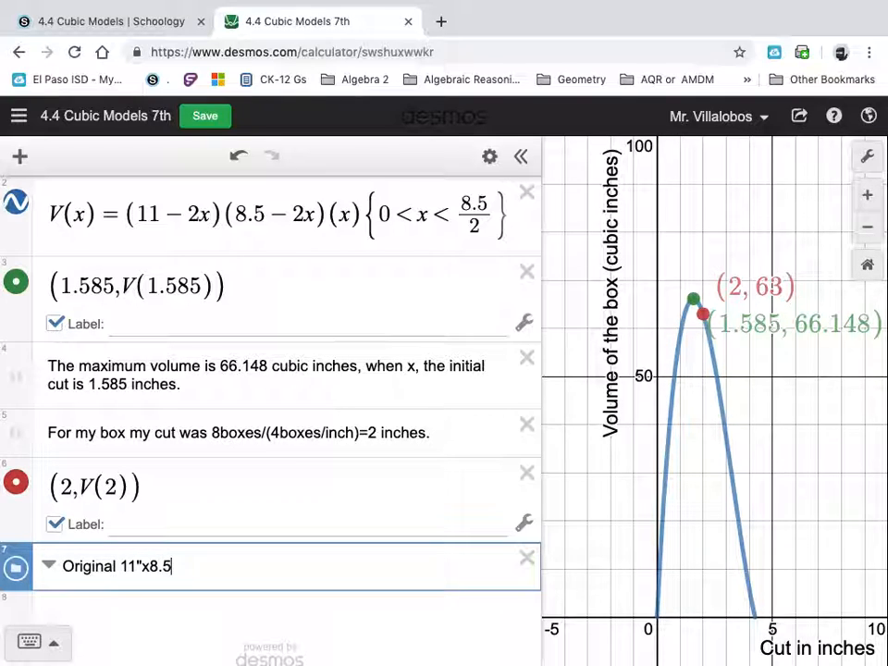
text(" paper.)
drag(40, 582, 34, 208)
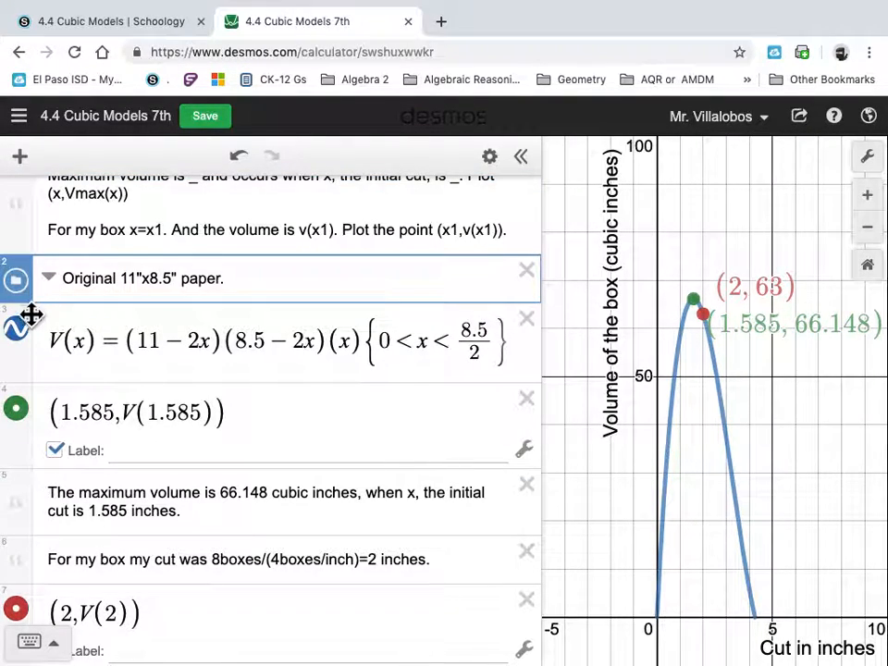
Move the V(x) function, both plotted points and both notes below it into the "Original 11"x8.5" paper." folder
mouse_move(29, 336)
mouse_down()
mouse_move(47, 317)
mouse_move(40, 301)
mouse_move(73, 343)
mouse_up()
drag(43, 431, 74, 436)
click(62, 504)
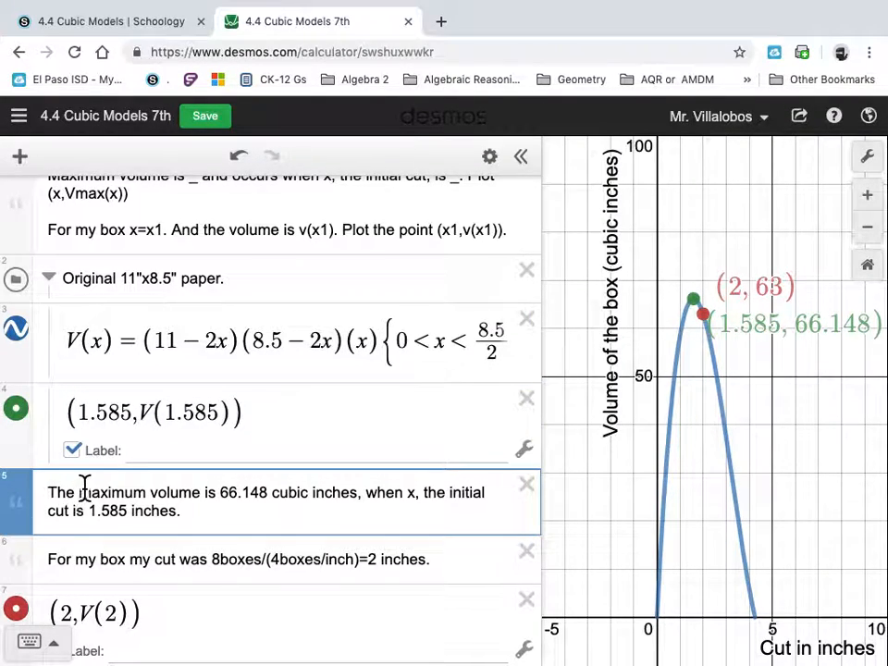
drag(40, 519, 67, 504)
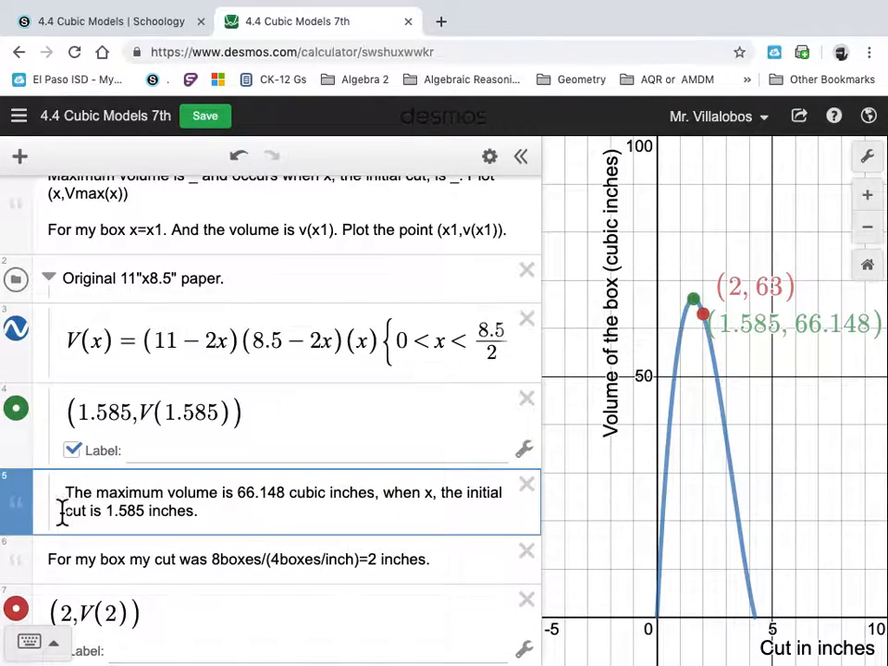
drag(32, 577, 59, 601)
scroll(74, 466, up, 3)
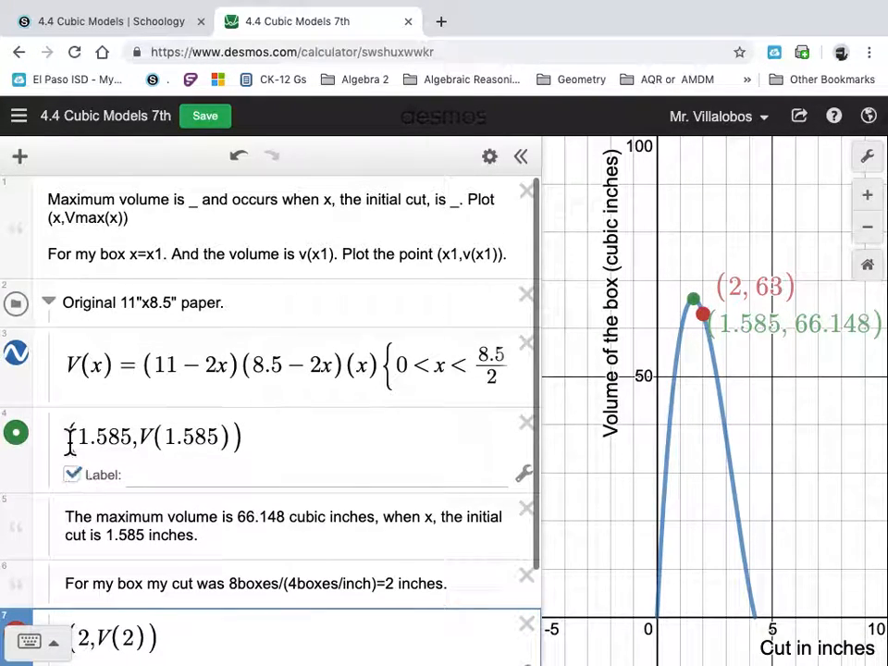
Collapse the "Original 11"x8.5" paper." folder and delete the instruction note above it
click(52, 307)
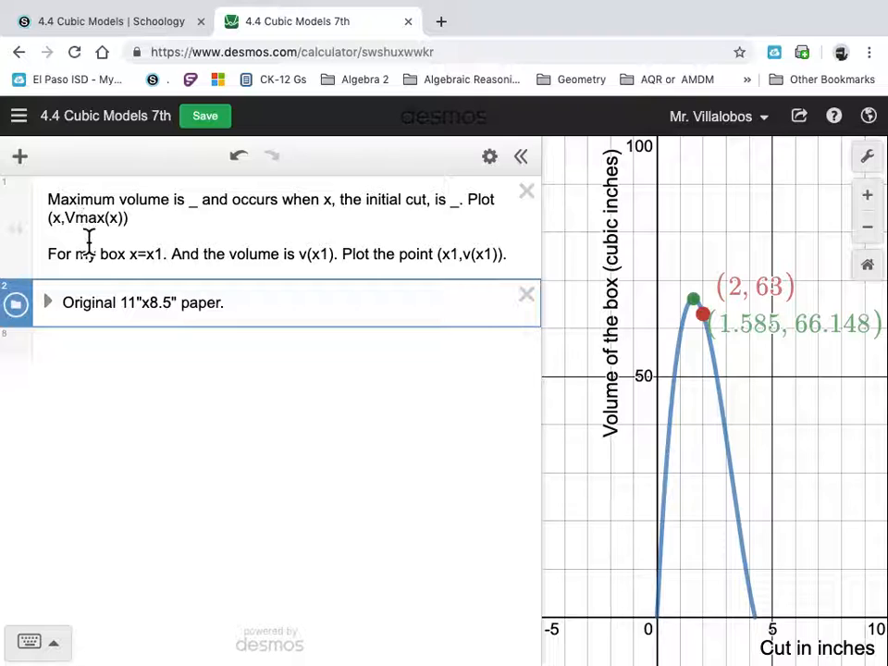
click(548, 202)
click(480, 223)
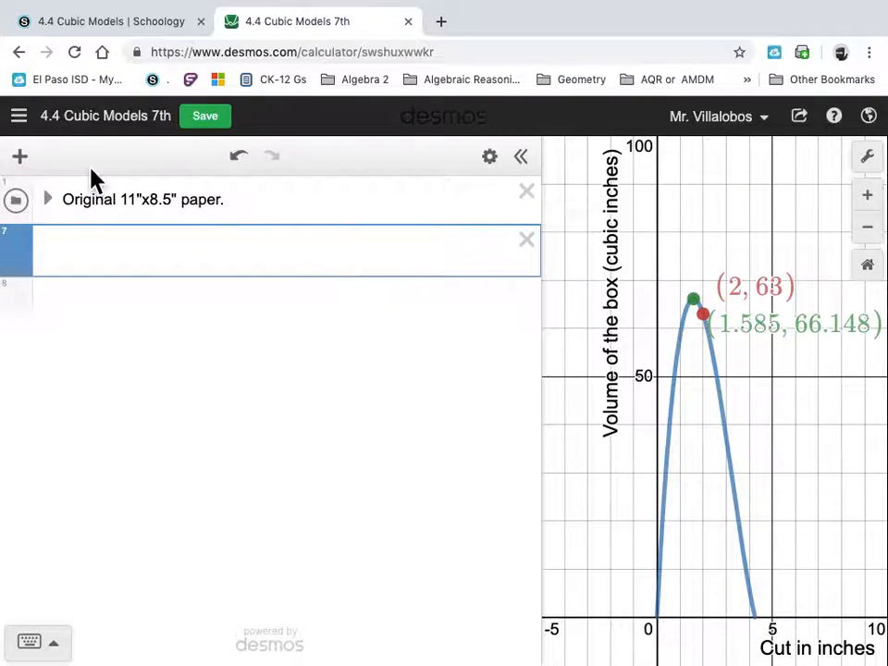
Add a second folder titled "Suppose you cut the paper so it is 10" by 10". What is the volume model now?"
click(19, 156)
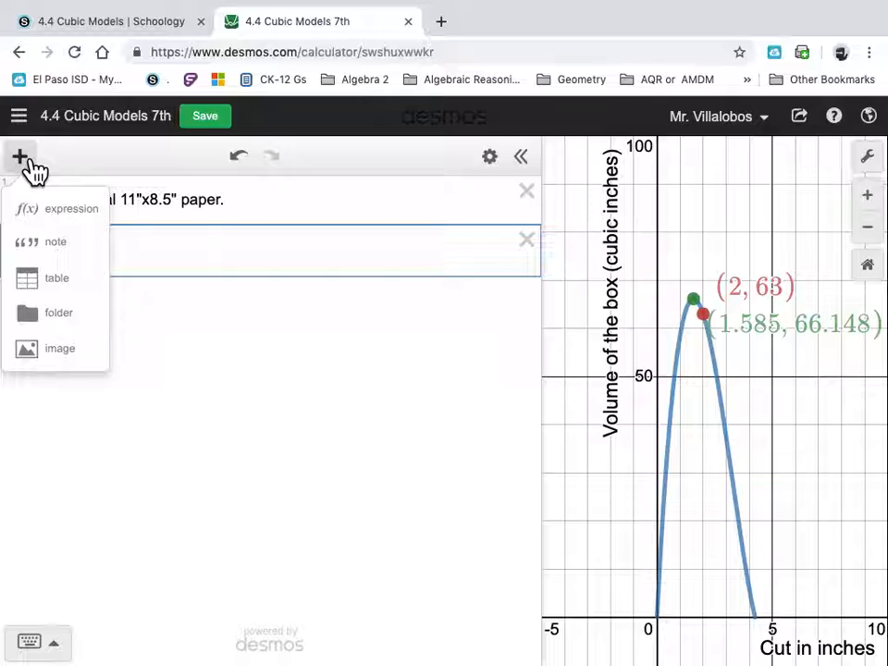
click(72, 323)
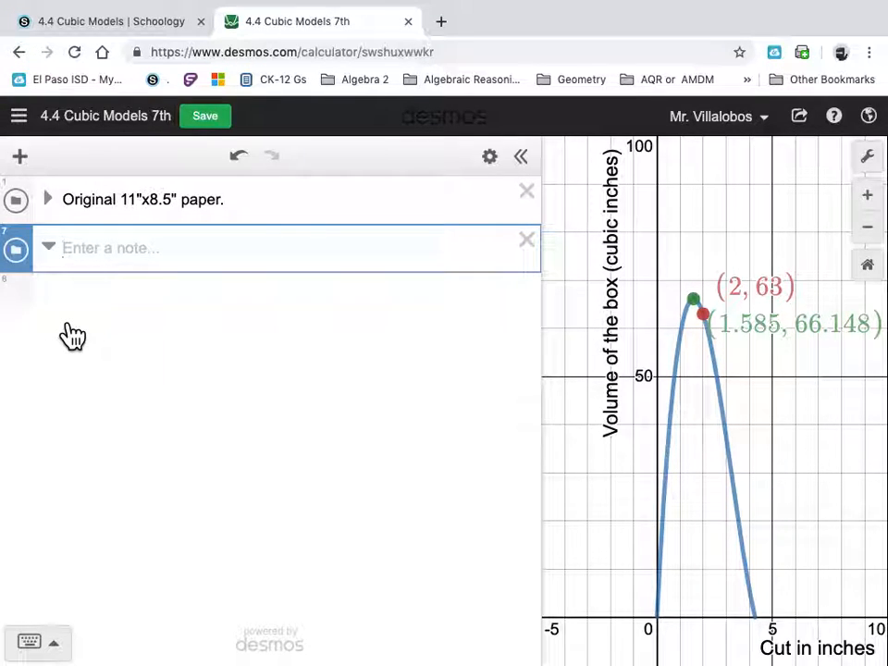
text(Suppose you h)
key(BackSpace)
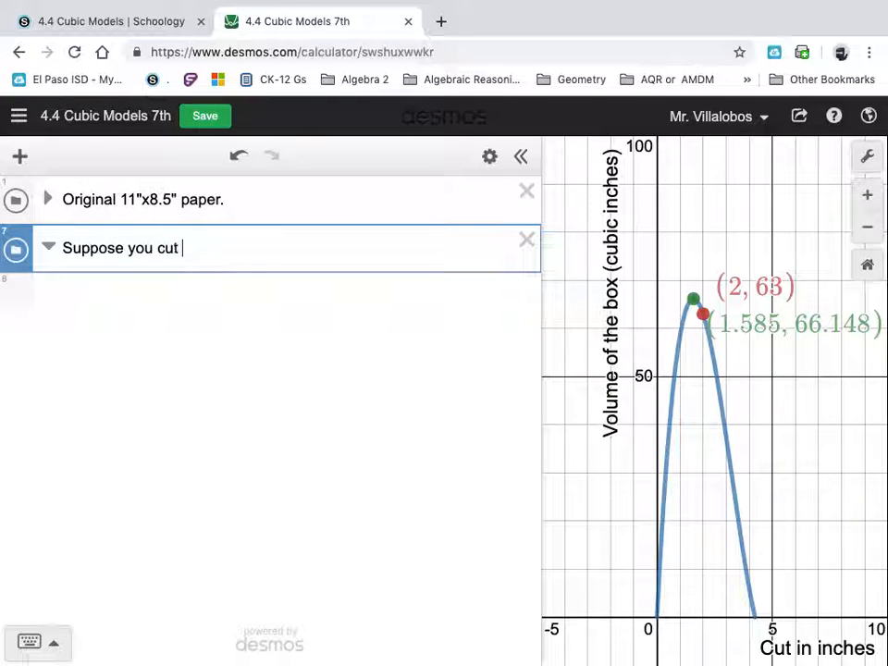
text(cut the paper )
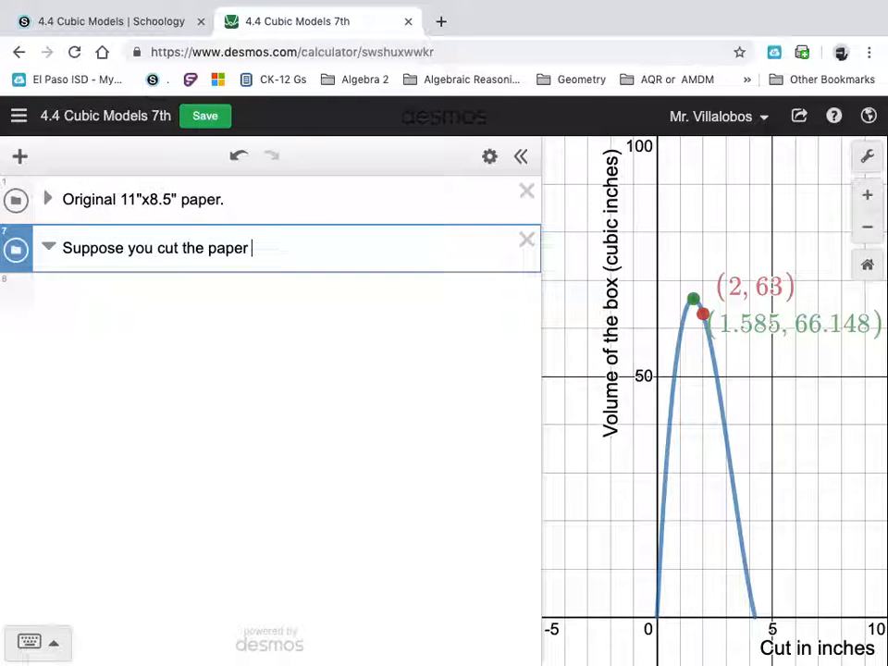
text(ws)
text(so it in)
key(BackSpace)
key(BackSpace)
text(s)
key(BackSpace)
text(is 10")
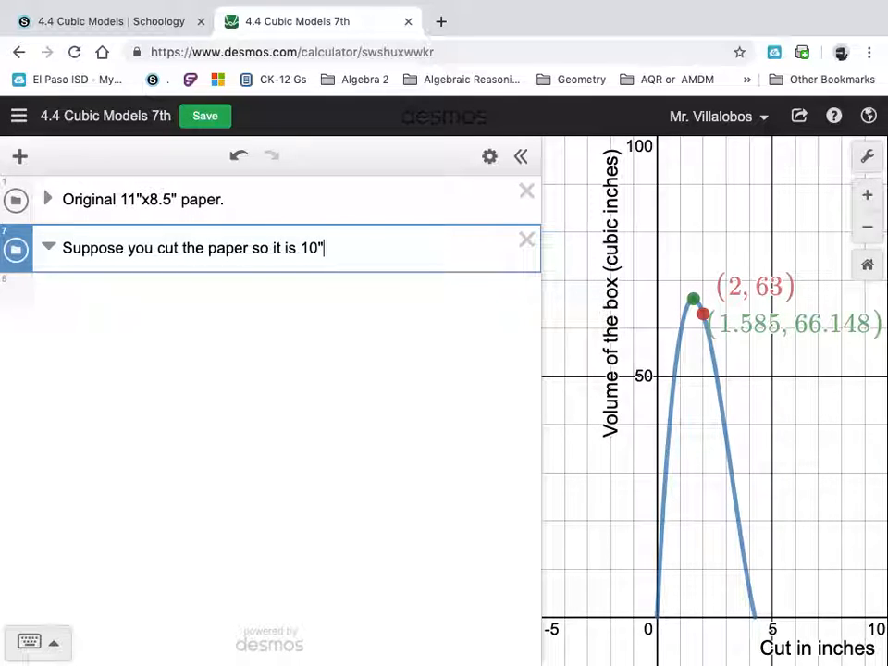
key(BackSpace)
text(" by 10". What is the mod)
key(BackSpace)
key(BackSpace)
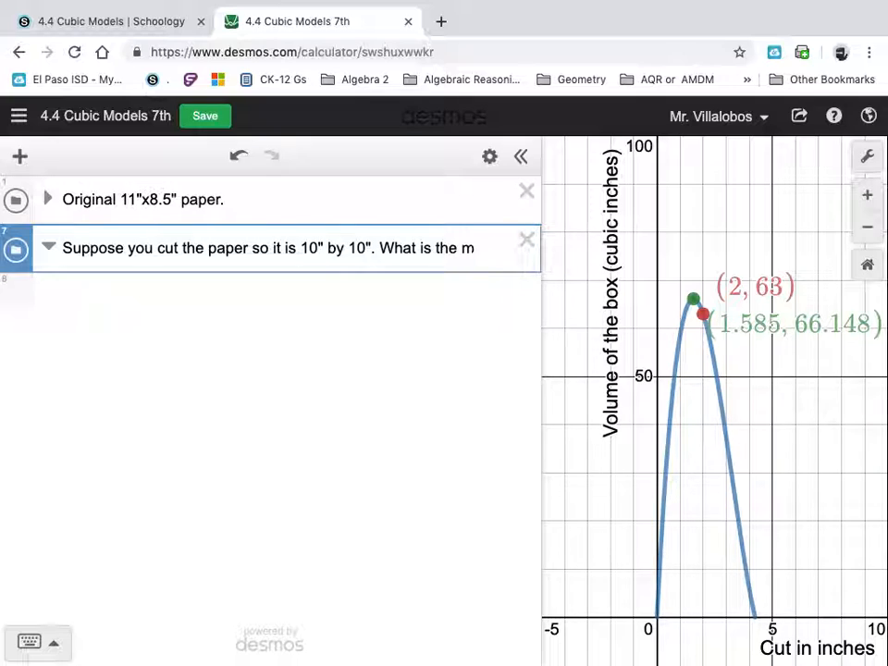
text(volume m)
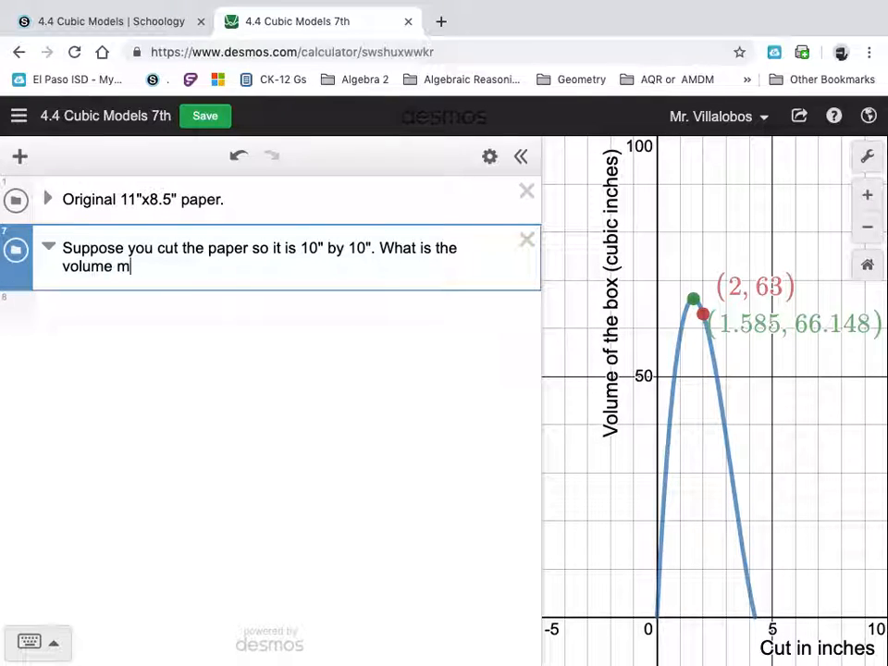
text(odel now)
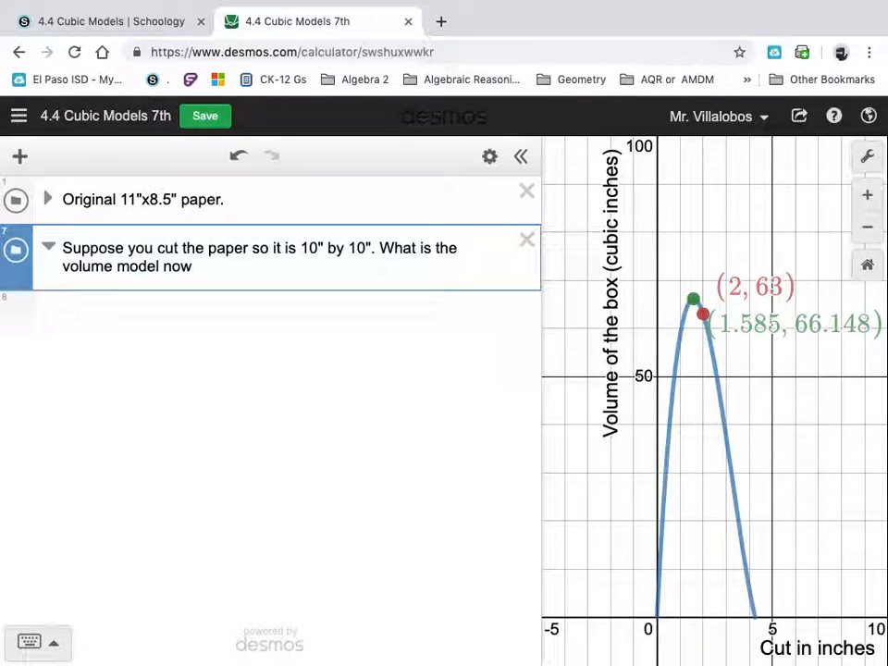
text(w?)
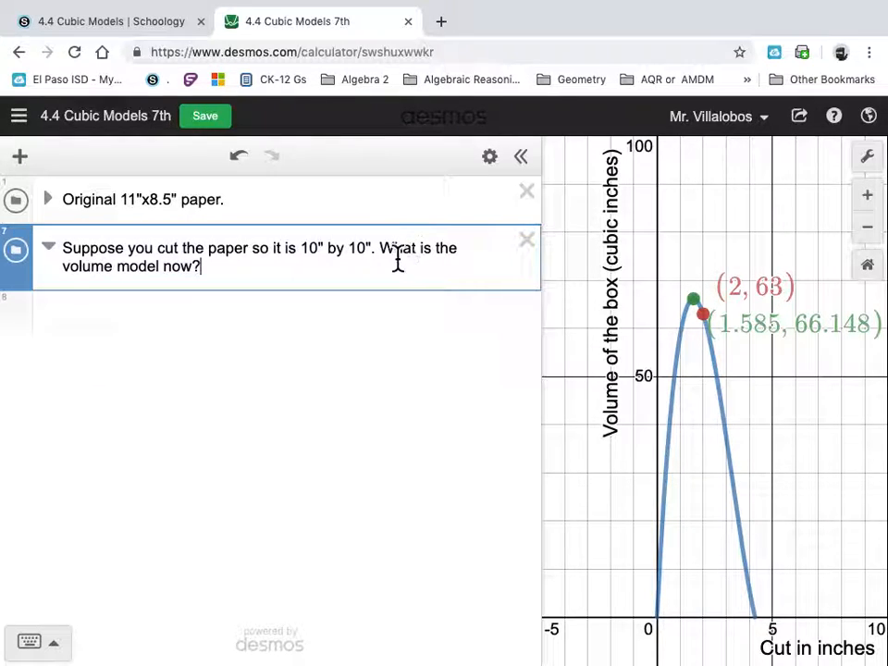
click(371, 257)
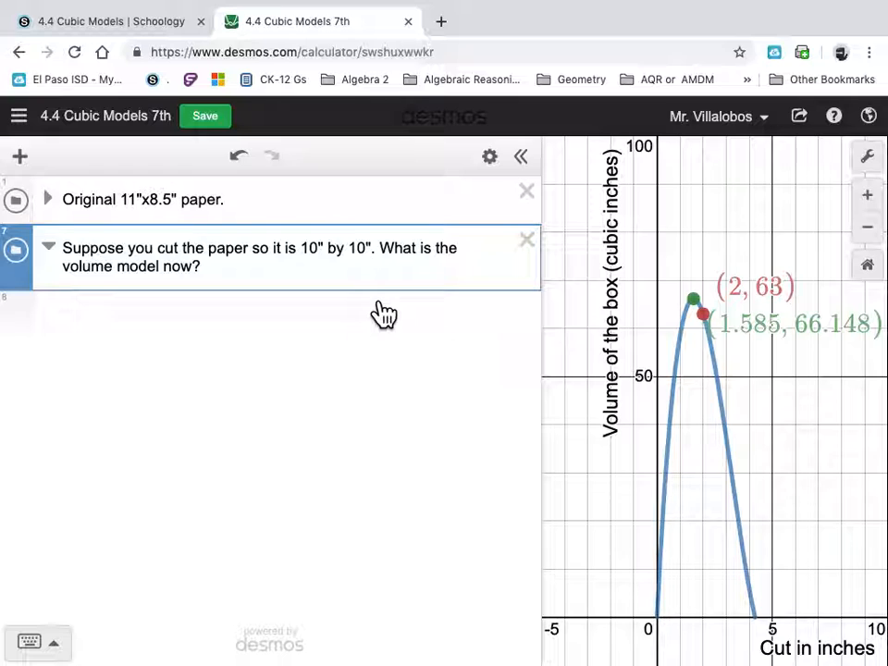
key(BackSpace)
key(BackSpace)
text(8)
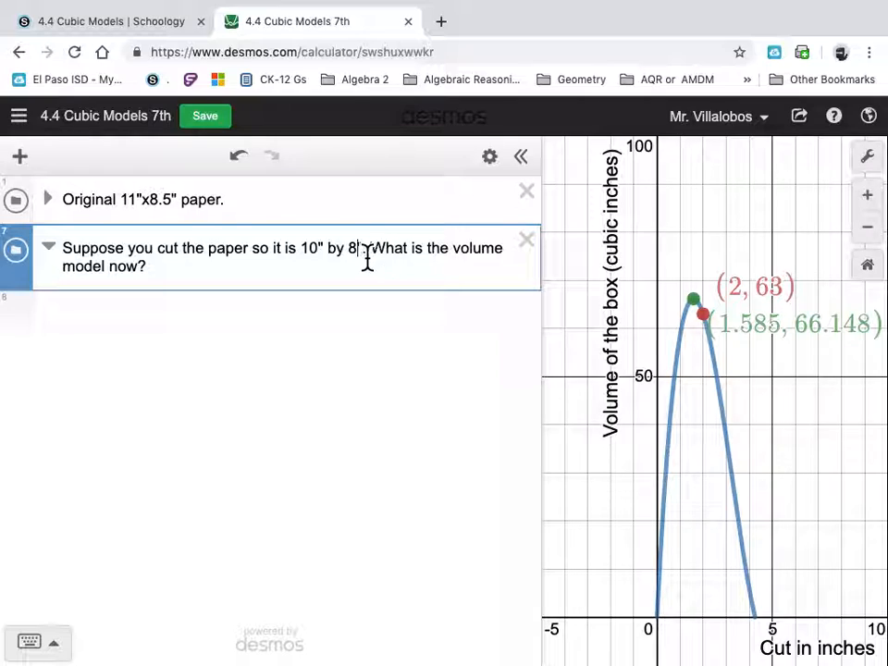
key(BackSpace)
text(10)
Define V_2(x)=(10-2x)(10-2x)(x) as an expression inside the second folder
click(341, 317)
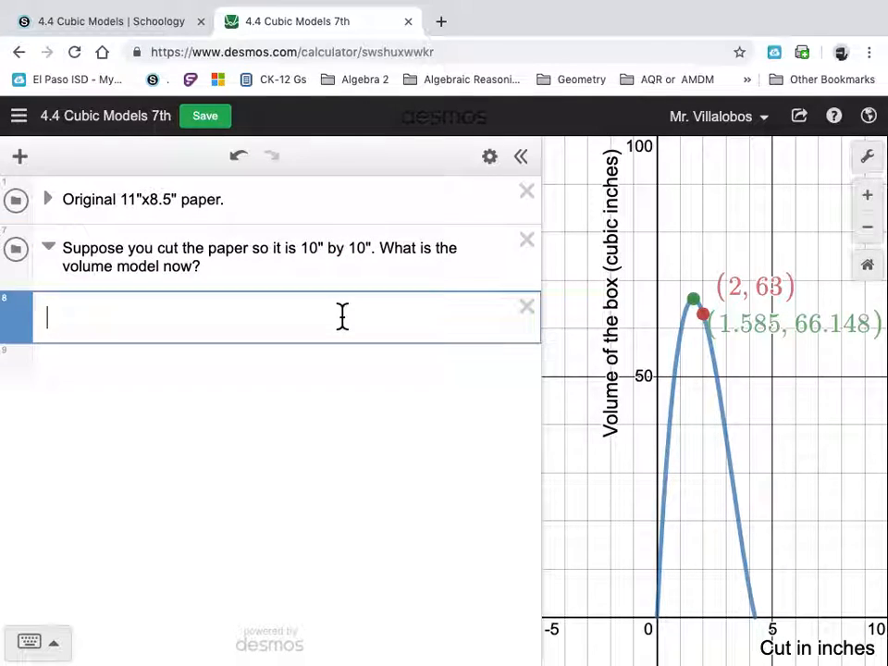
click(365, 281)
key(Return)
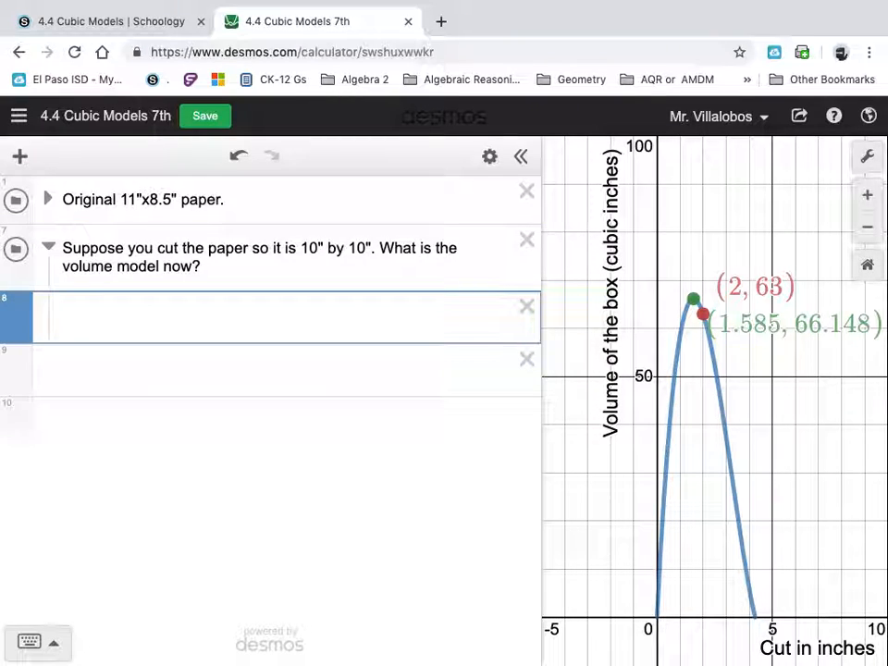
text(V_2(x)
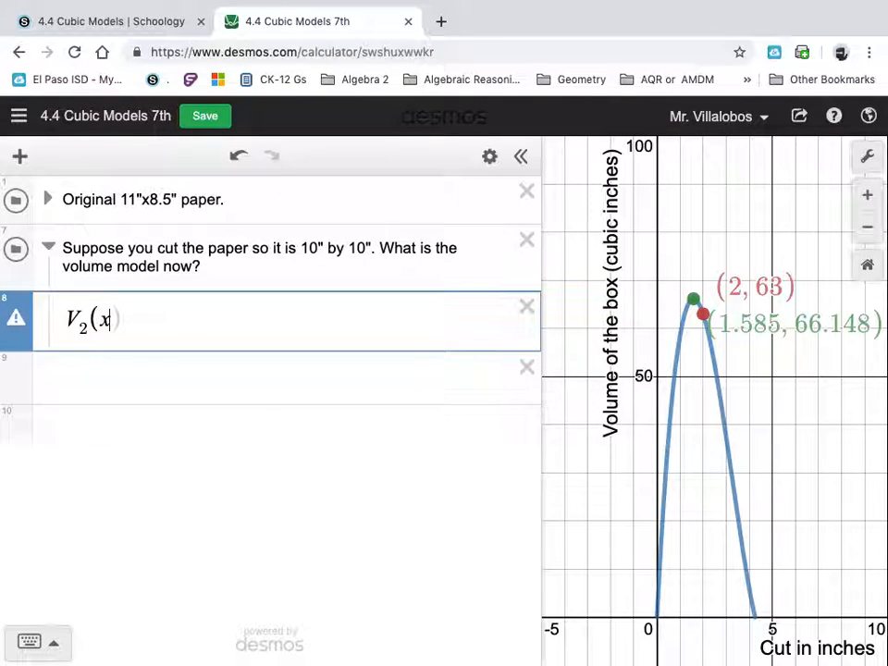
text()=(10-2x)(10-2x)(x))
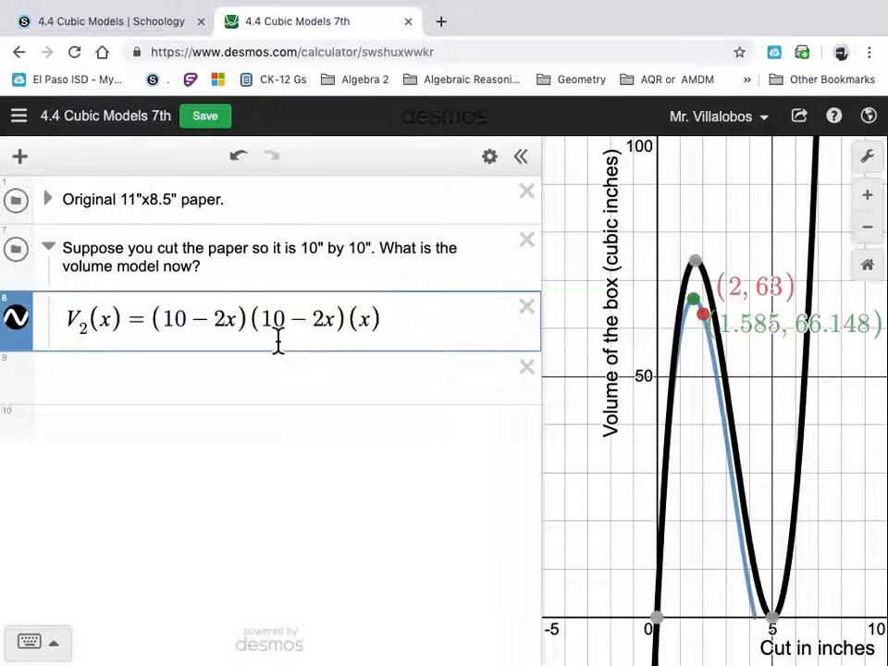
Change the paper size in the second folder's title to 11" by 8"
double_click(367, 251)
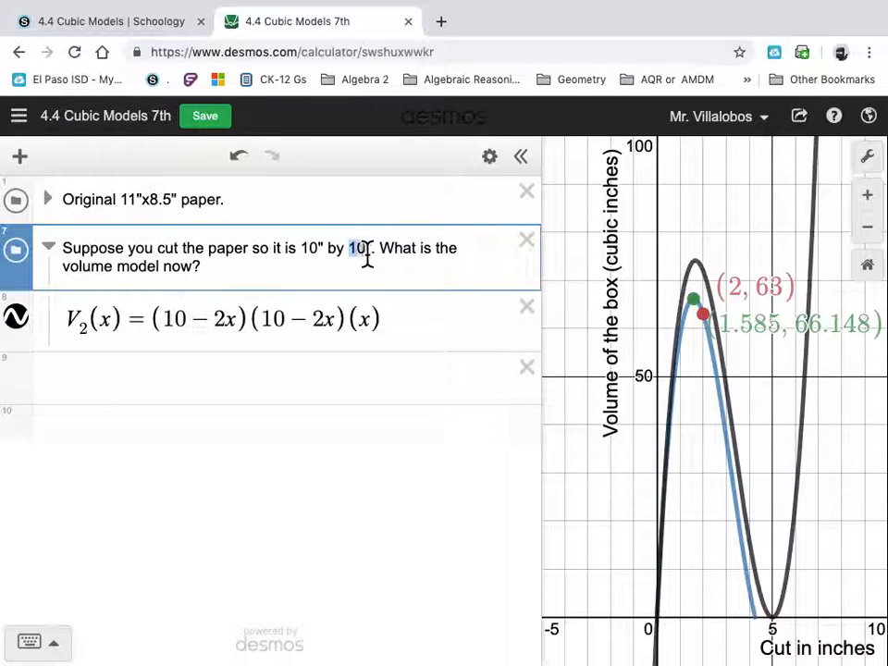
text(8)
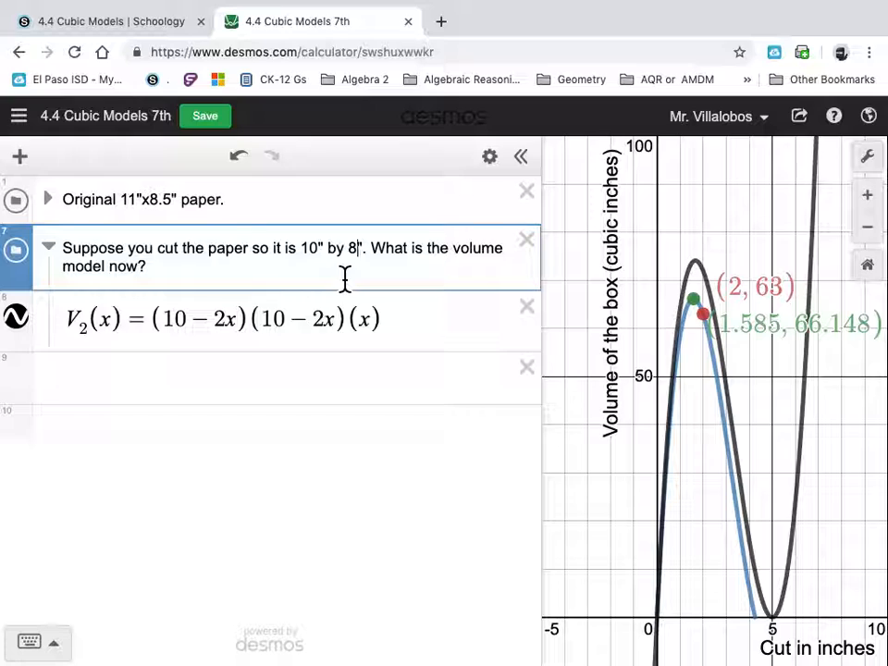
click(323, 252)
key(BackSpace)
text(1)
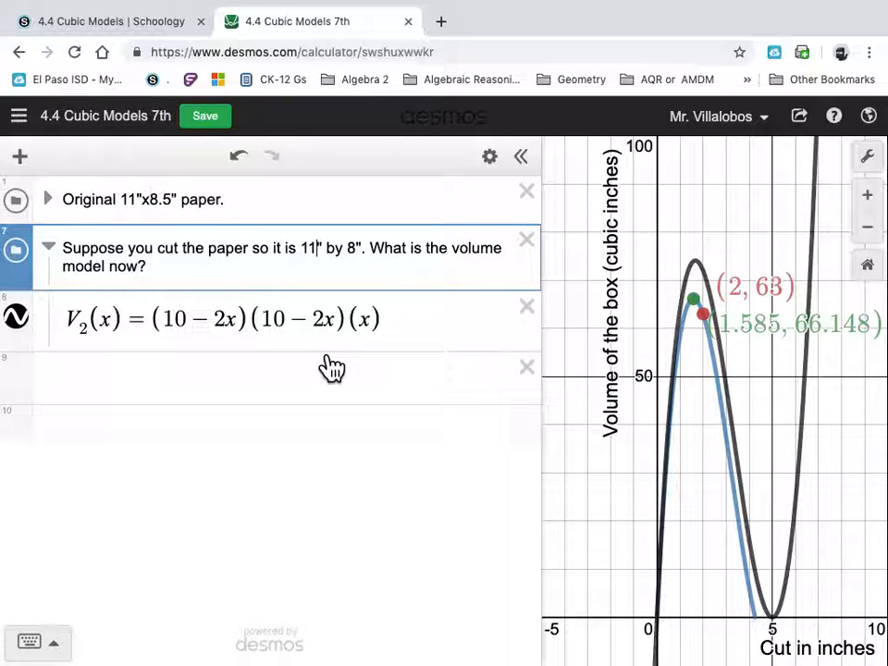
Change the V_2(x) function to (11-2x)(8-2x)(x) and show the coordinates of its local maximum on the graph
click(193, 331)
drag(194, 331, 184, 334)
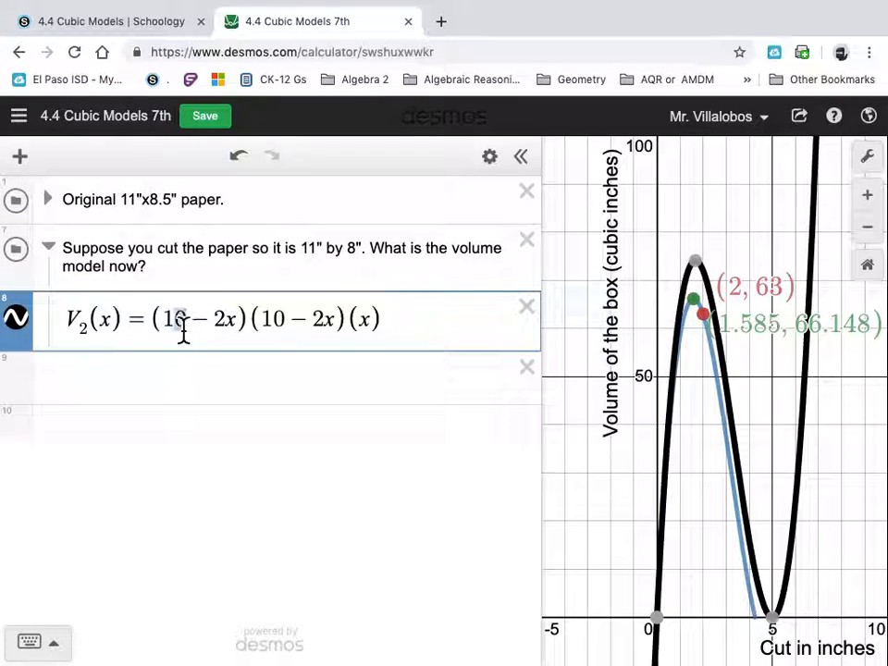
text(1)
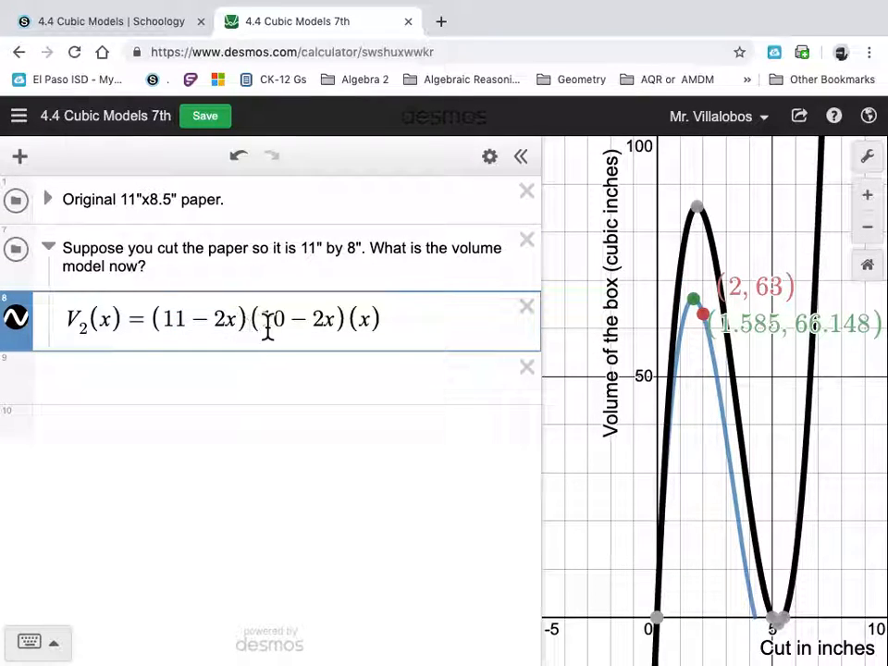
drag(288, 329, 271, 330)
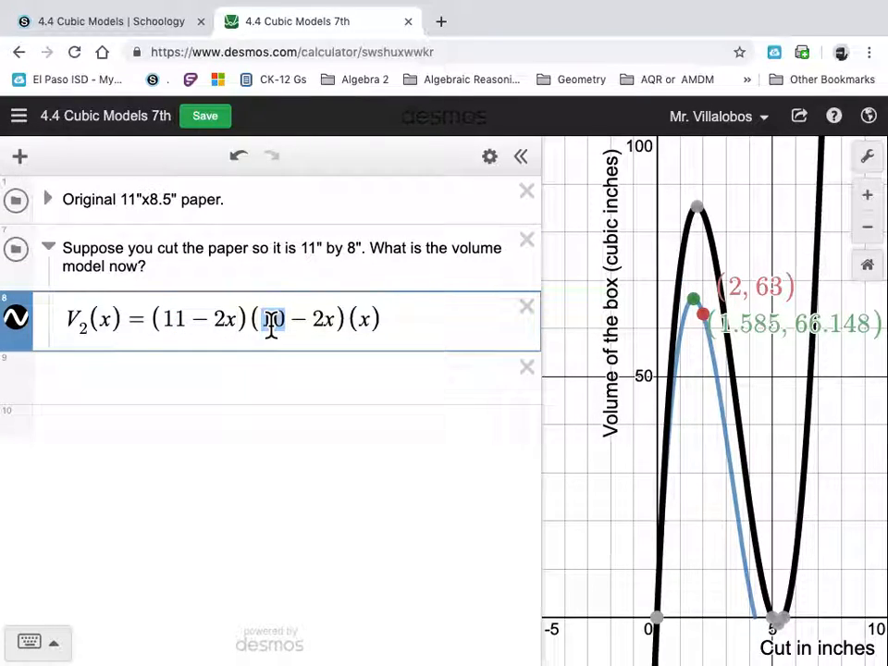
text(8)
click(261, 384)
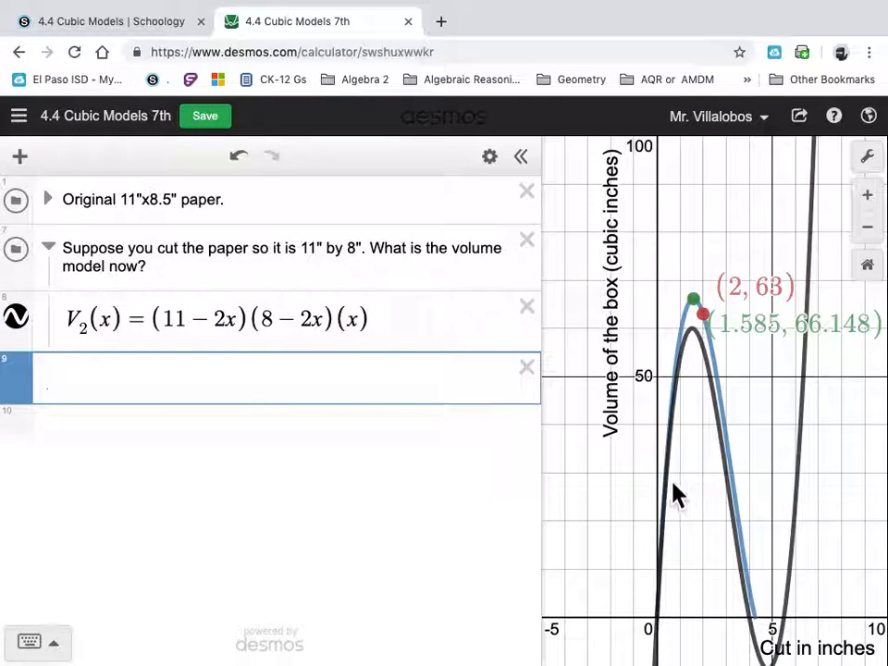
click(690, 335)
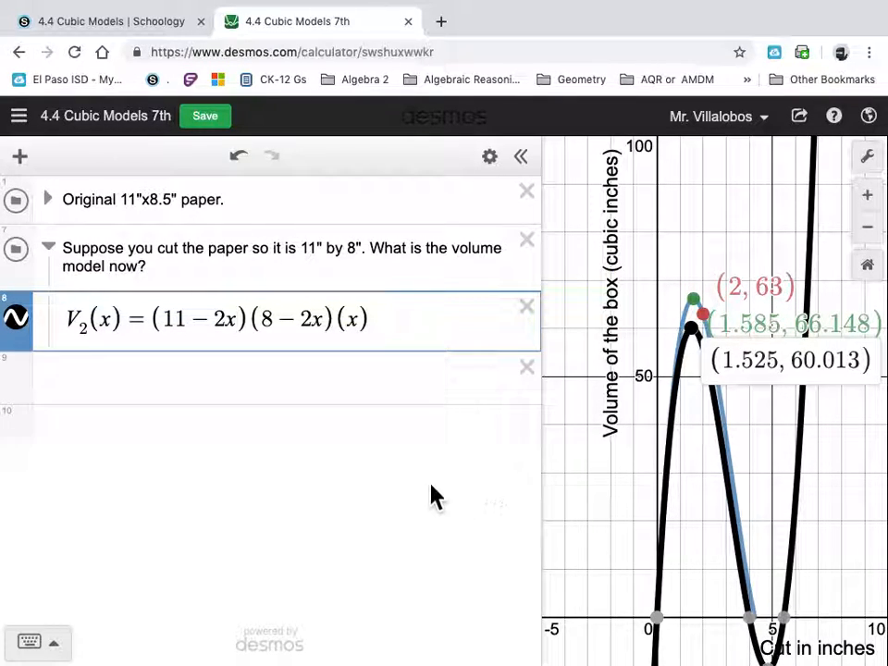
Plot the point (2,V_2(2)) below the V_2(x) function and show its coordinate label
click(281, 376)
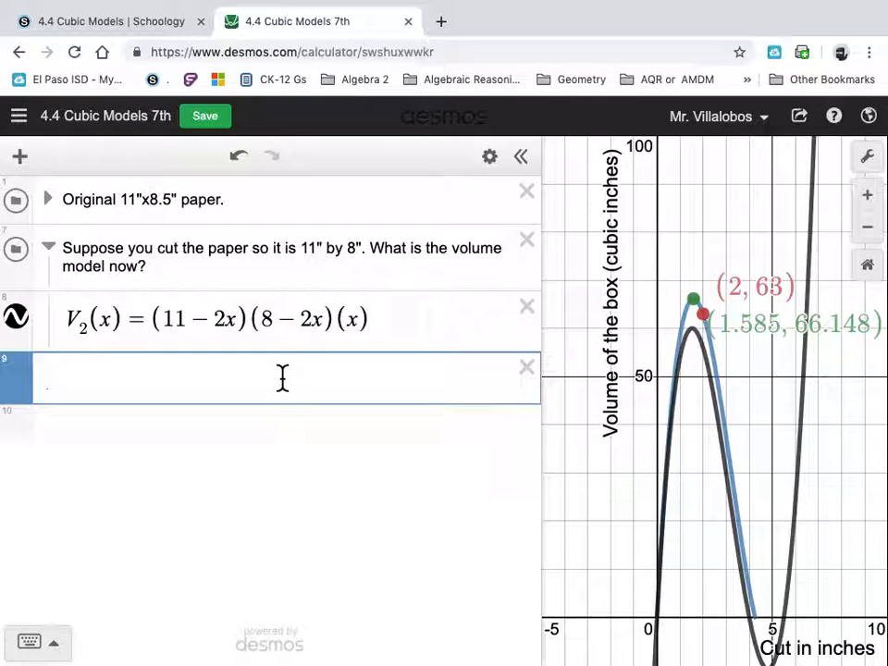
text(V_2(2)=)
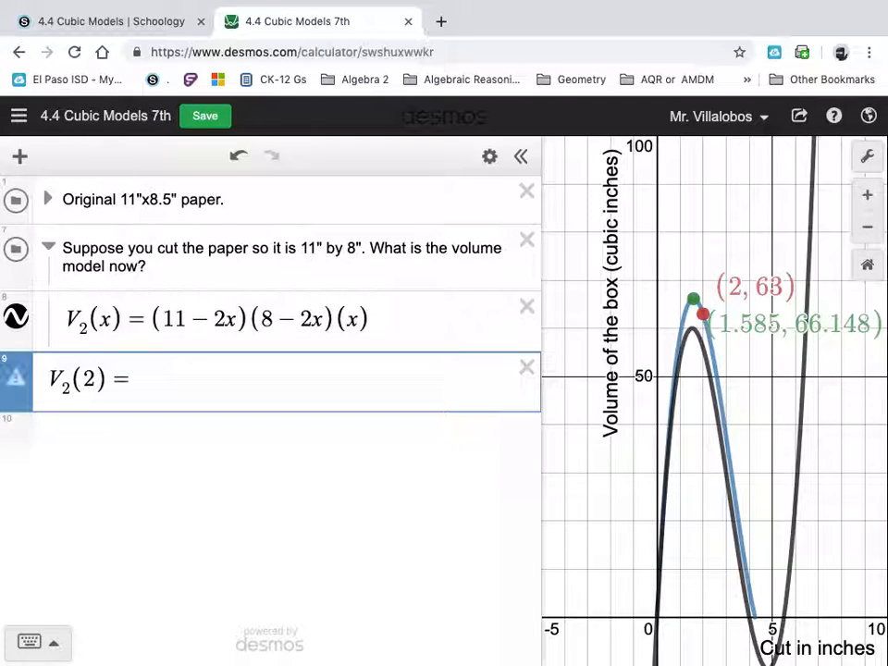
key(BackSpace)
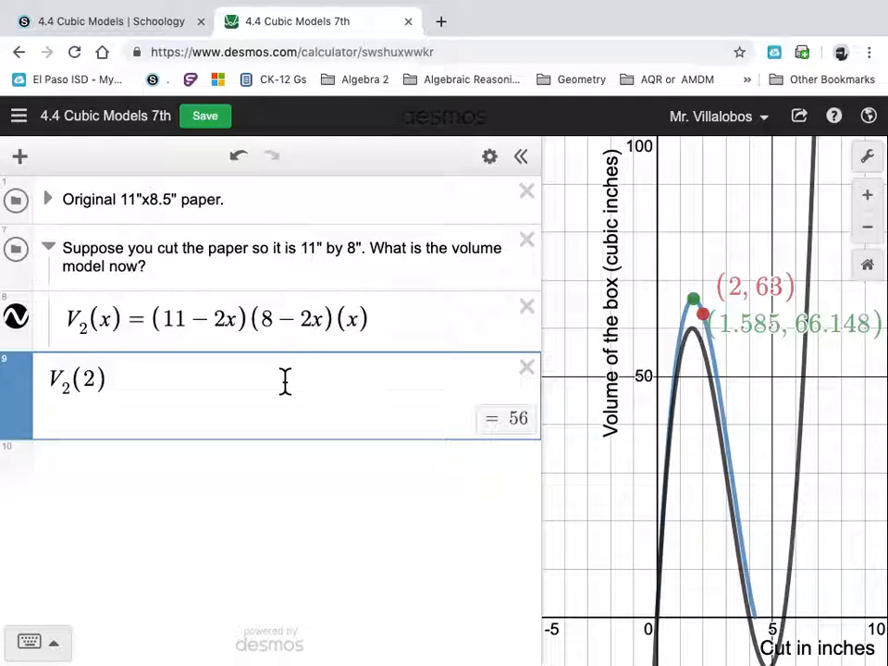
key(Return)
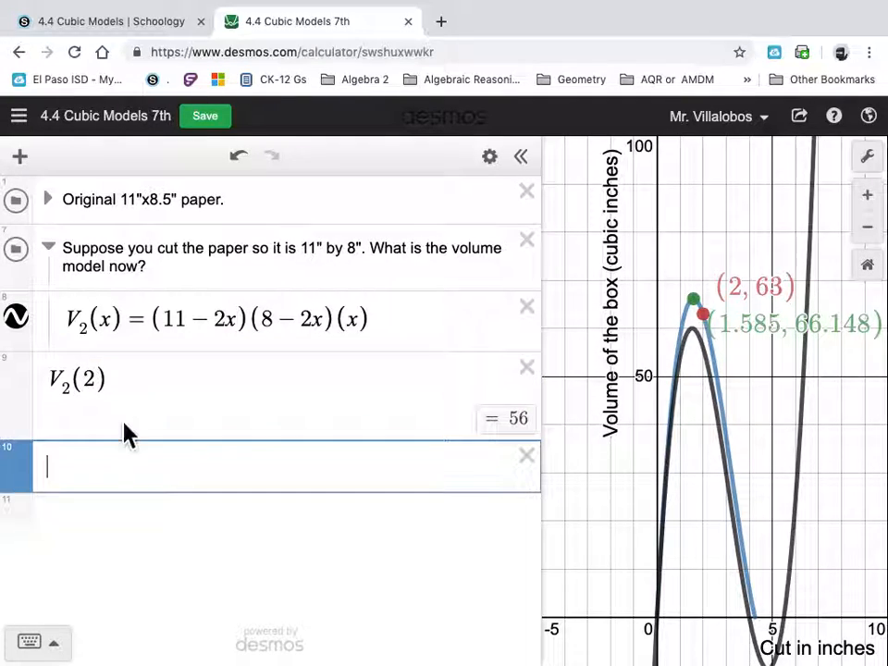
click(55, 379)
text((2,)
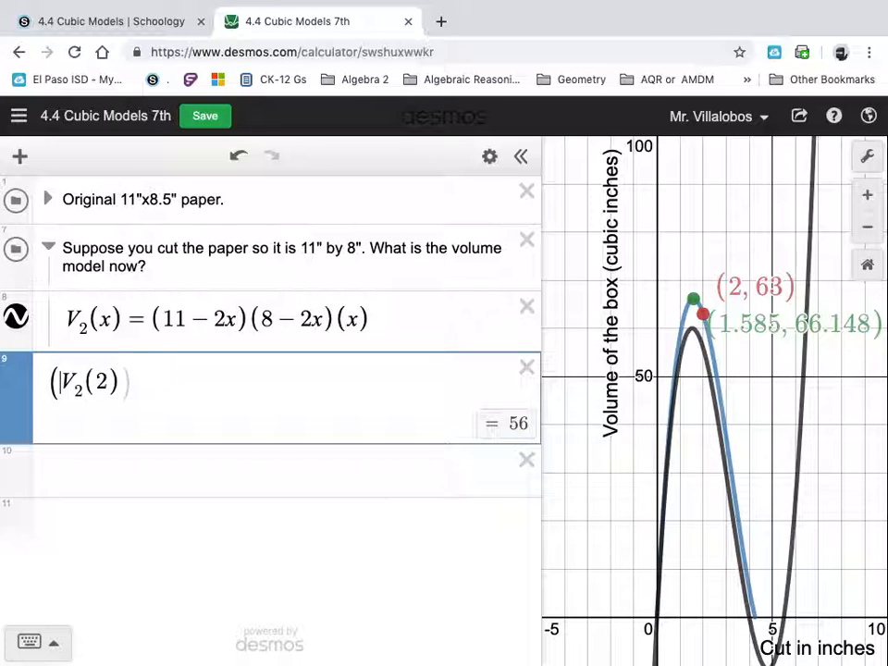
text())
click(55, 422)
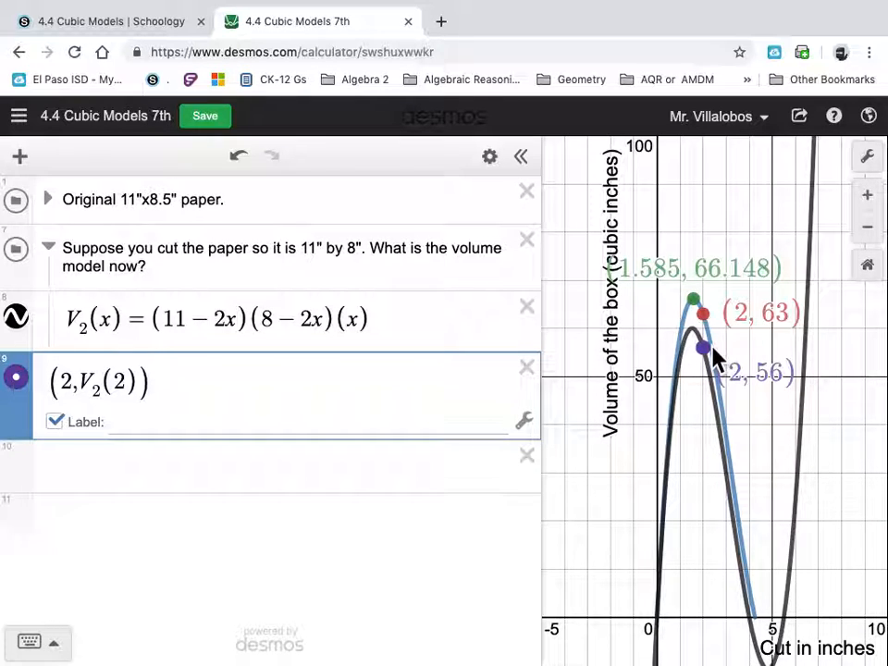
Show the coordinates of the V_2(x) curve's local maximum again and save the graph
click(689, 331)
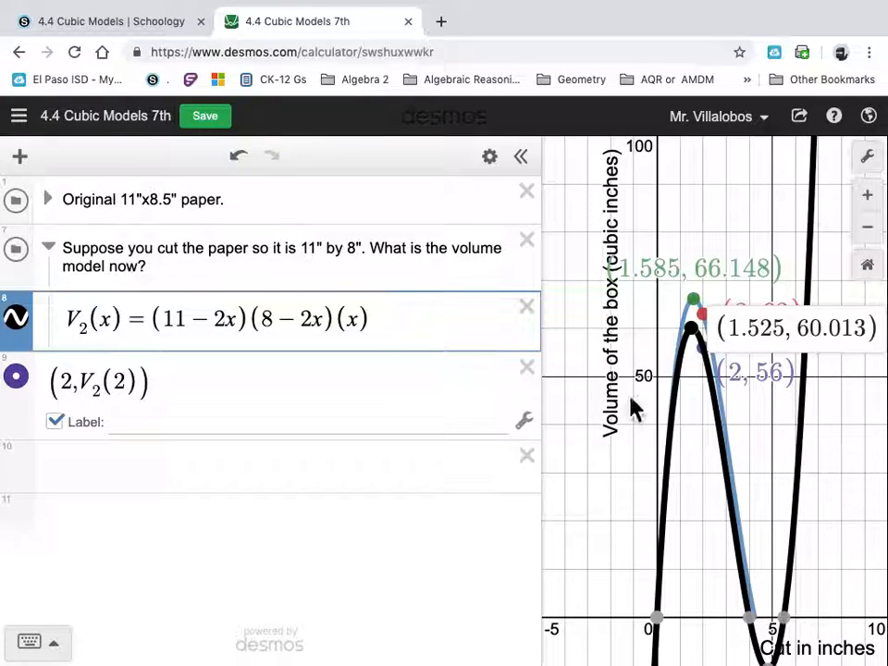
click(224, 127)
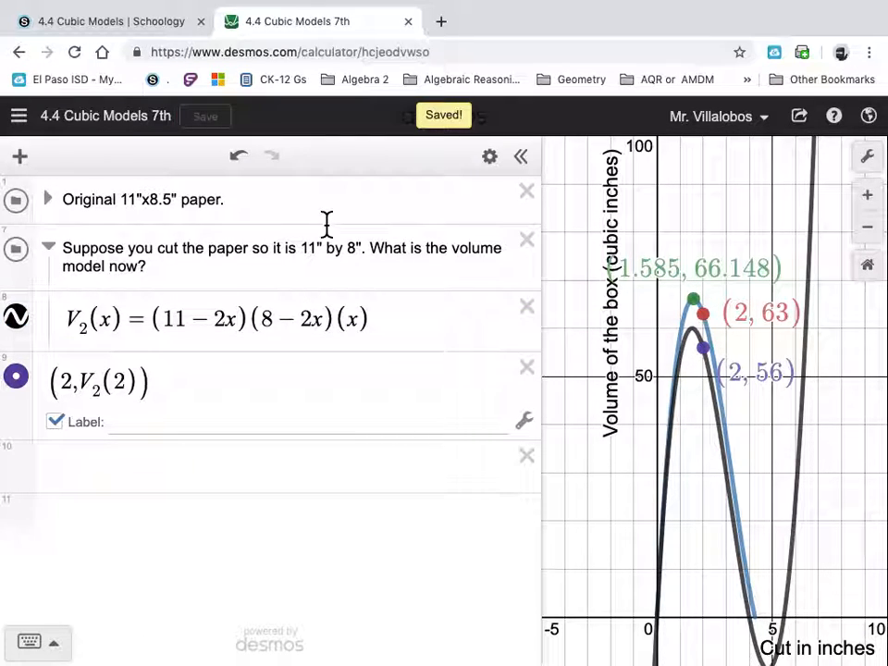
key(super+shift+5)
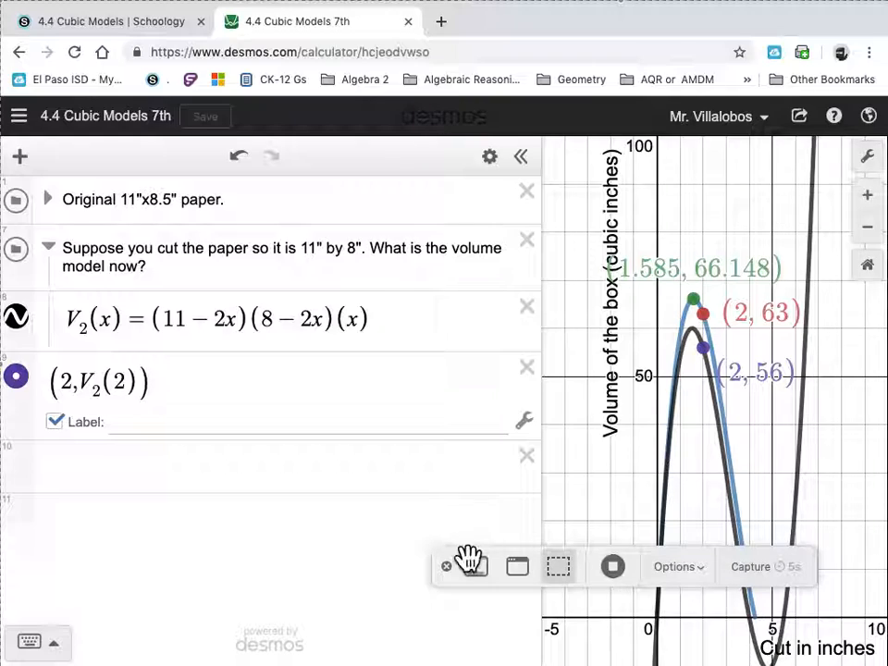